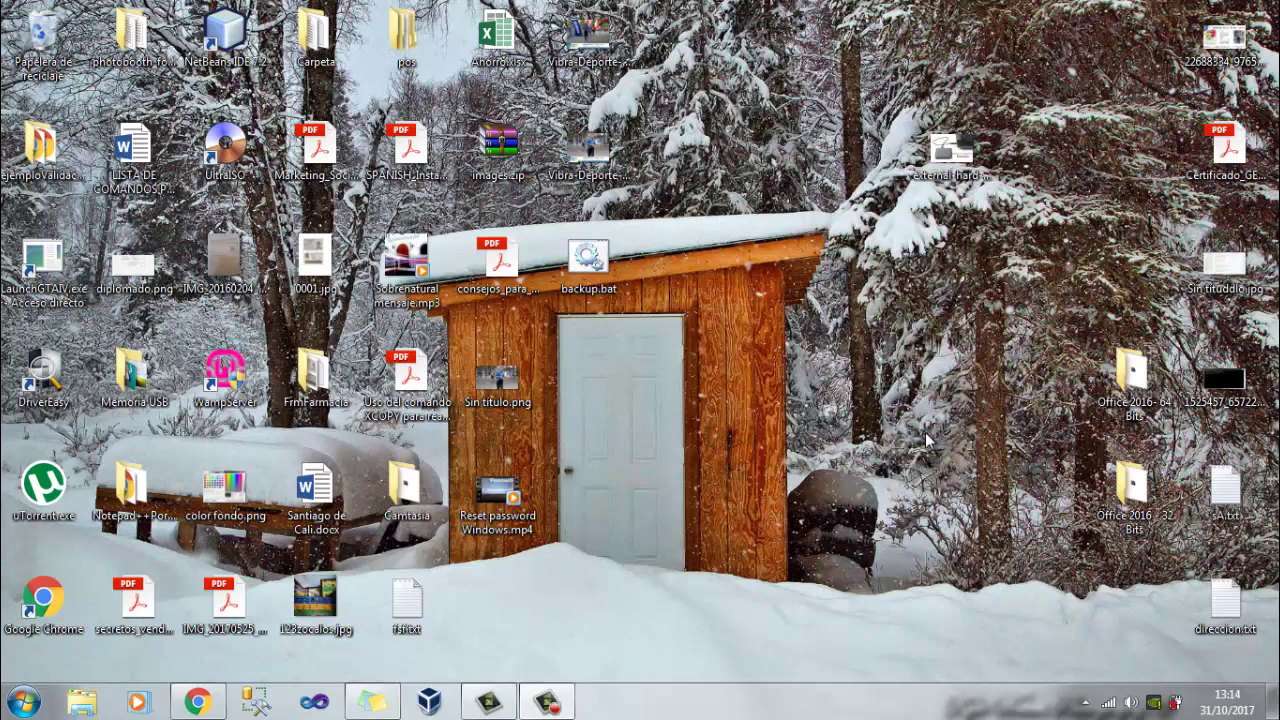
Step: Create a new text document on the desktop, keeping its default name
{"action": "right_click", "coordinate": [844, 380]}
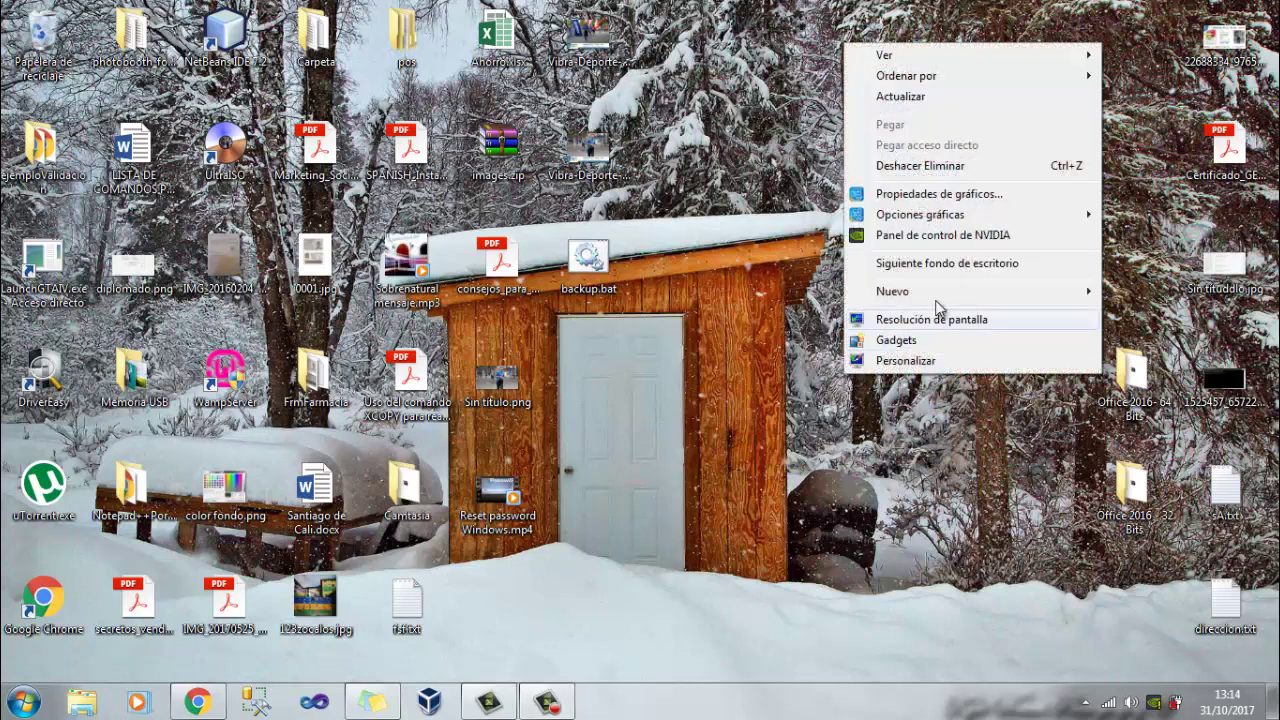
{"action": "mouse_move", "coordinate": [940, 292]}
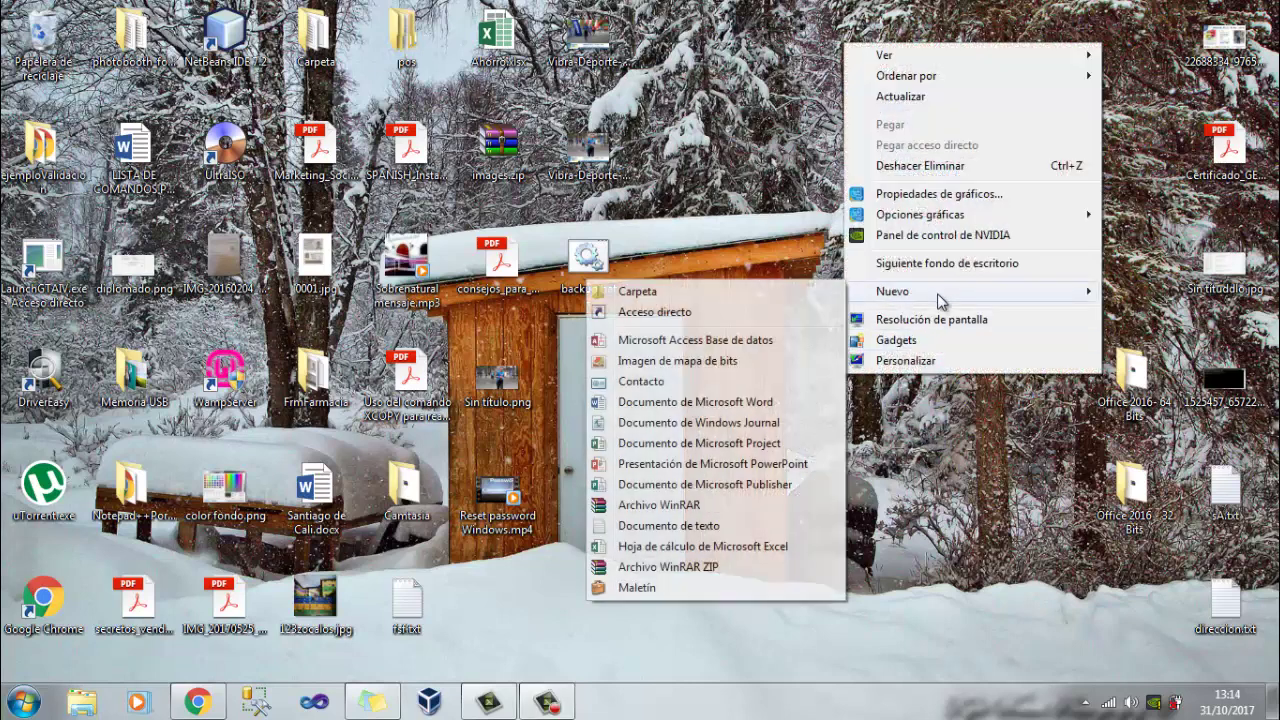
{"action": "left_click", "coordinate": [735, 526]}
{"action": "key", "text": "Return"}
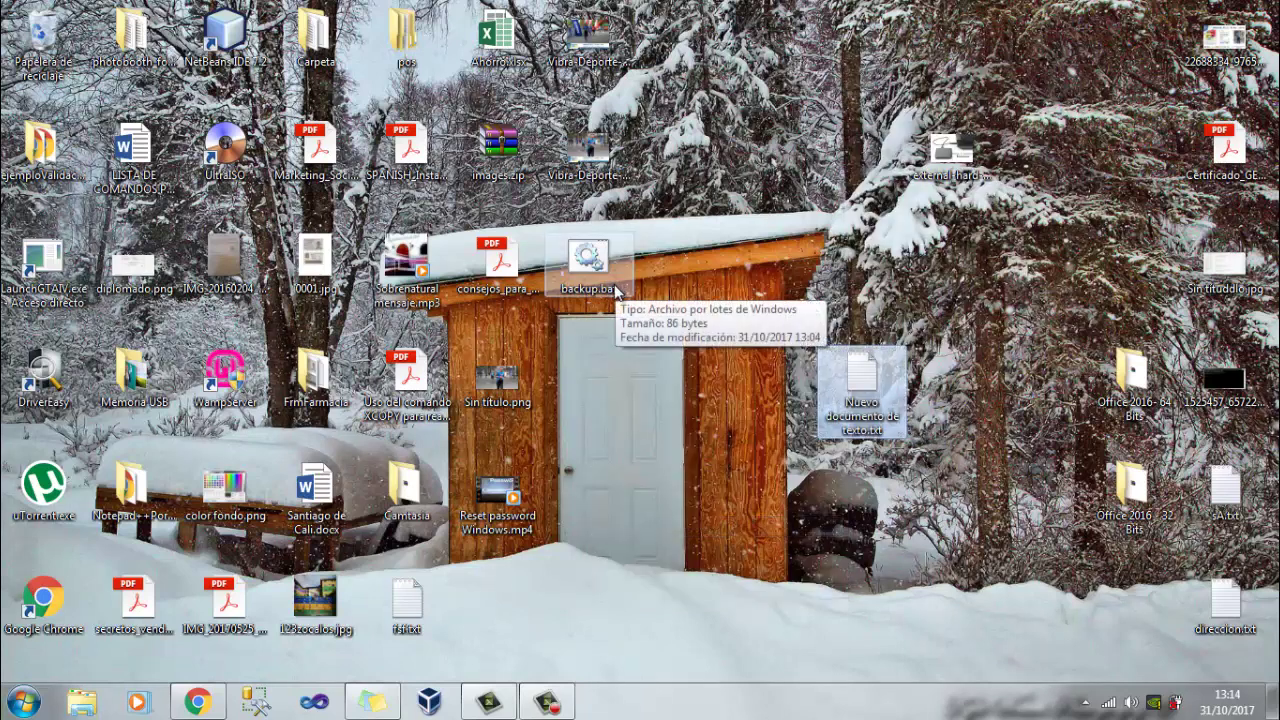
Step: Open the desktop file backup.bat for editing in Notepad
{"action": "right_click", "coordinate": [616, 244]}
{"action": "left_click", "coordinate": [672, 273]}
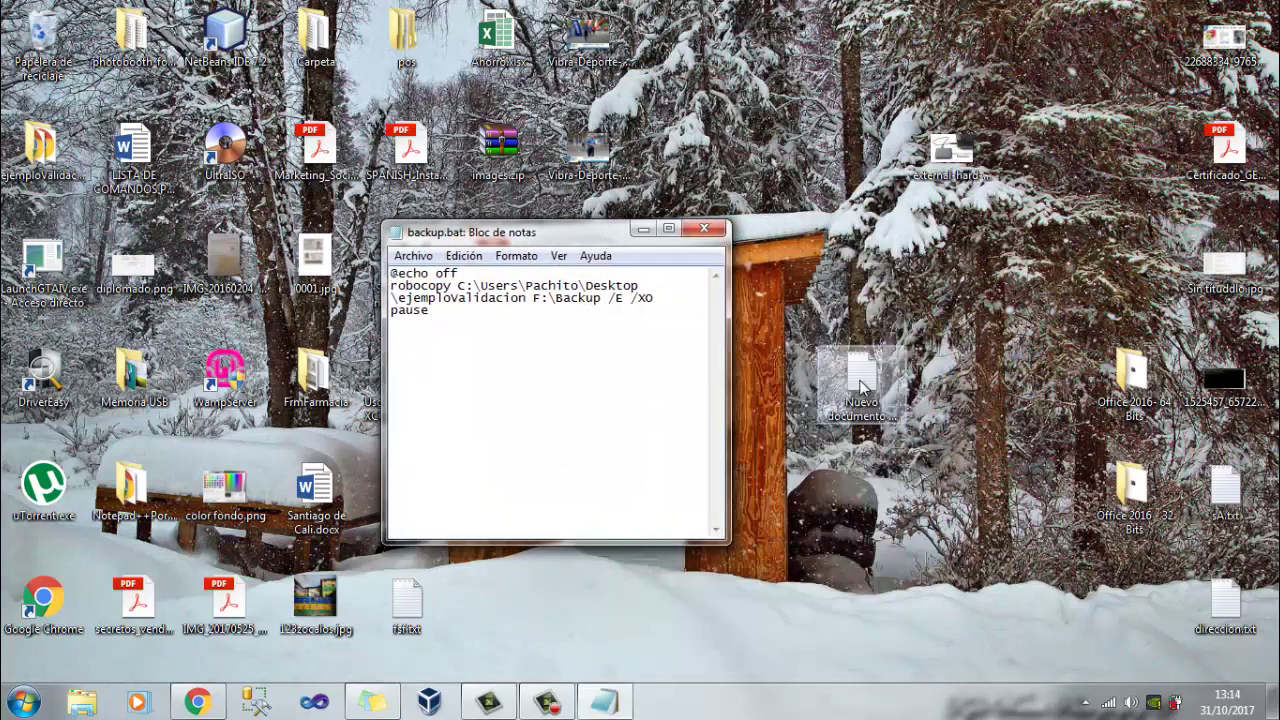
{"action": "left_click", "coordinate": [604, 701]}
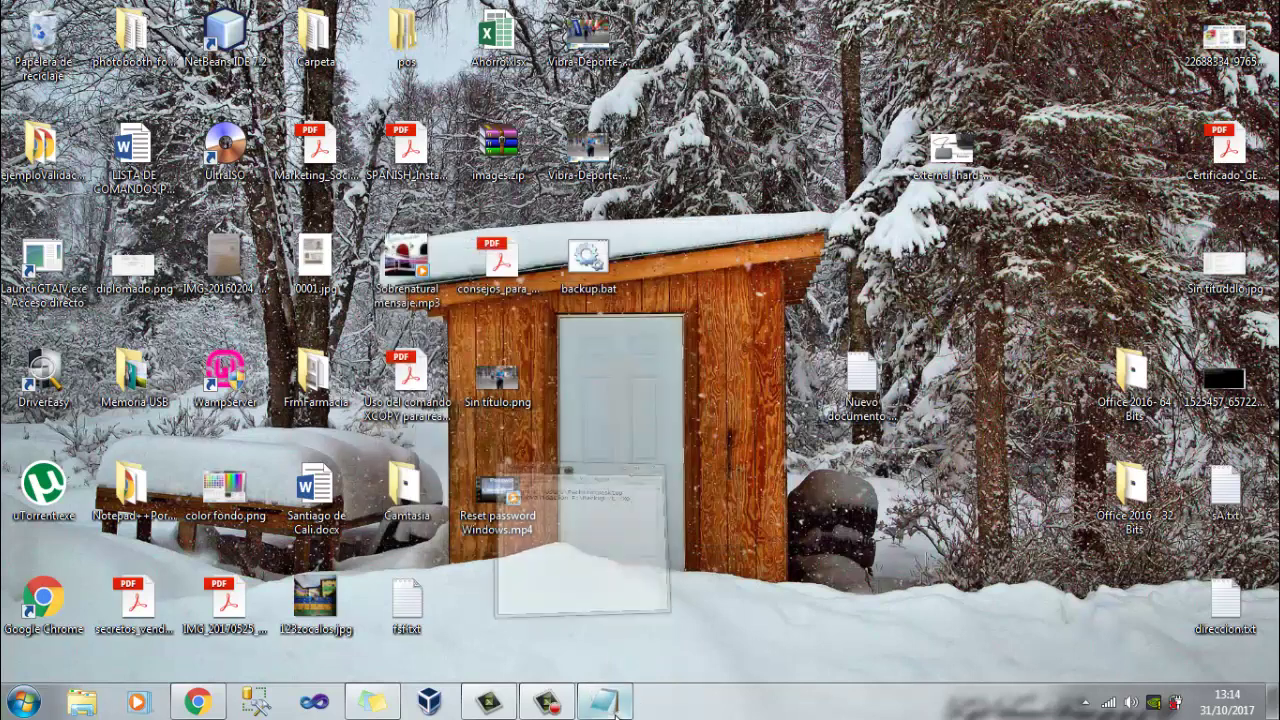
{"action": "left_click", "coordinate": [604, 701]}
Step: Open the new blank text document beside backup.bat and copy the whole robocopy script into it
{"action": "double_click", "coordinate": [885, 415]}
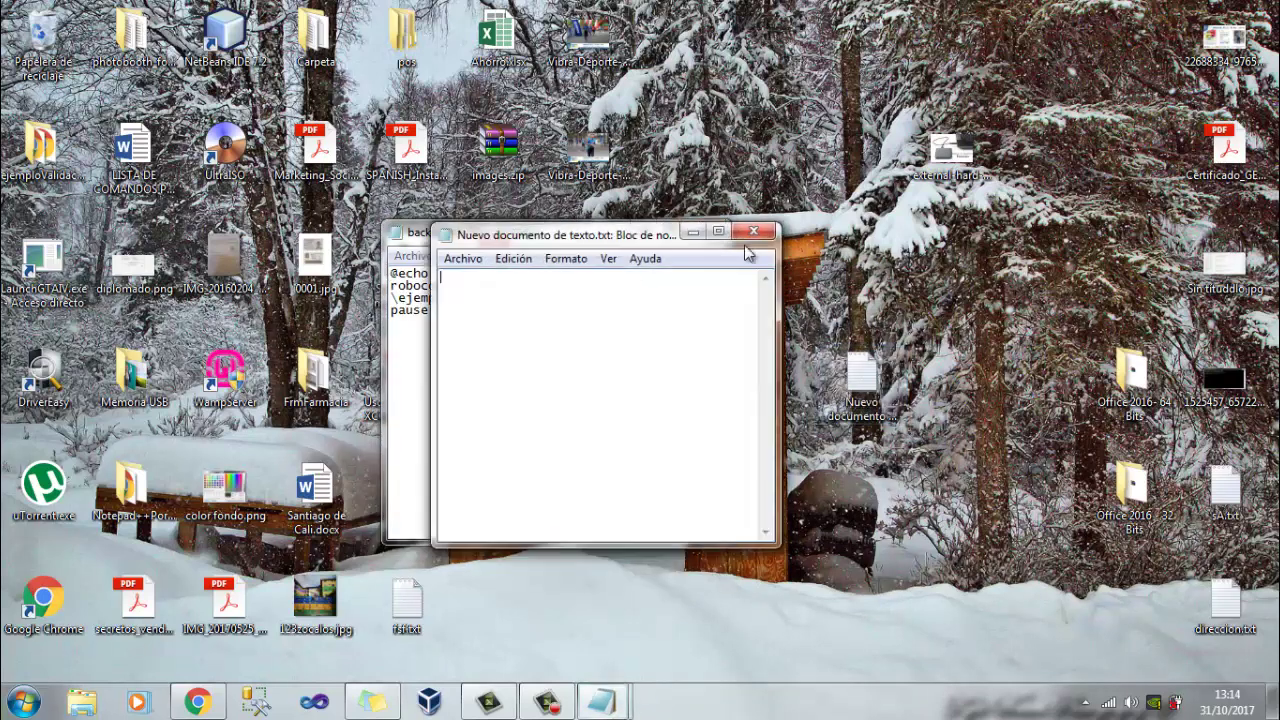
{"action": "left_click_drag", "start_coordinate": [649, 240], "coordinate": [1088, 128]}
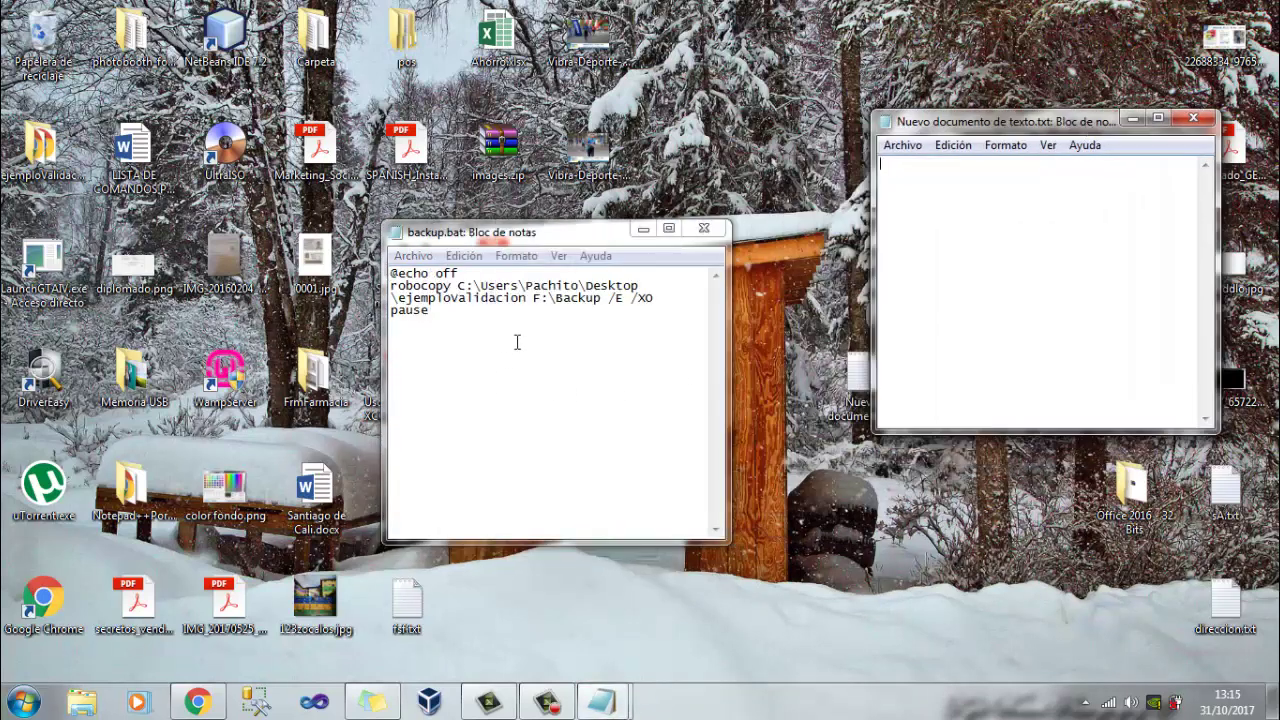
{"action": "left_click_drag", "start_coordinate": [517, 343], "coordinate": [335, 262]}
{"action": "left_click", "coordinate": [1031, 211]}
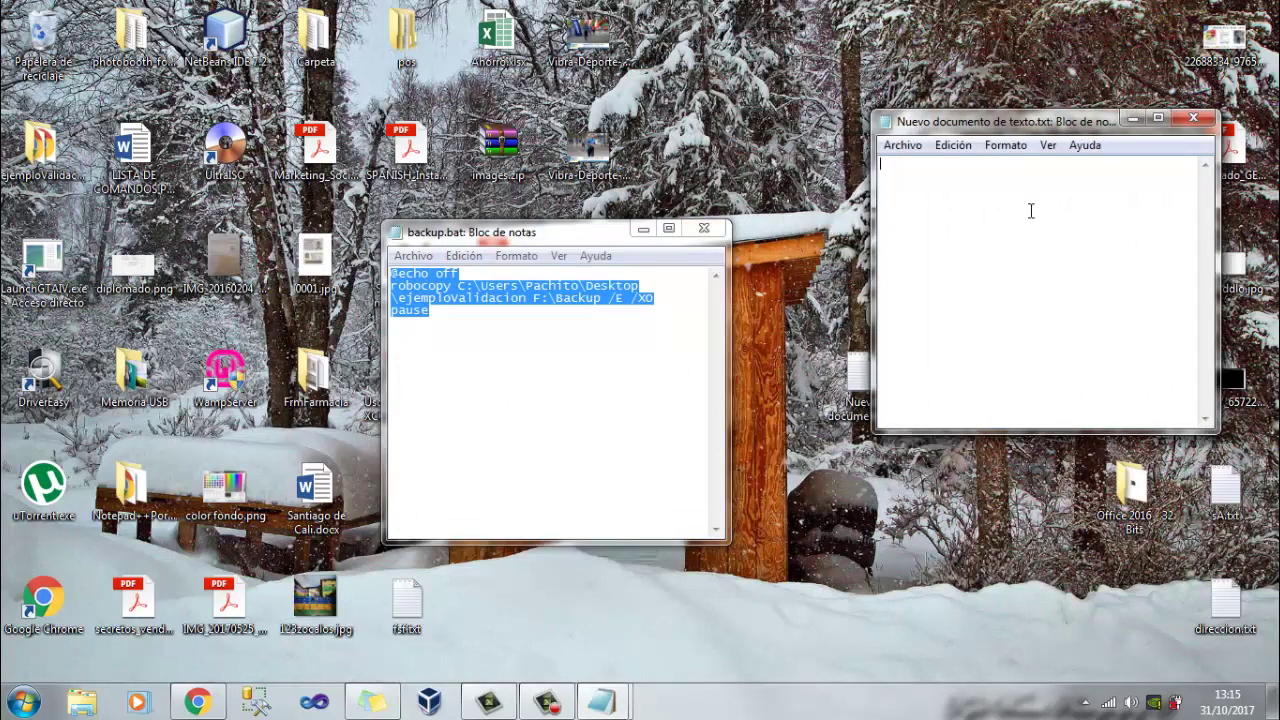
{"action": "type", "text": "@echo off robocopy C:\\Users\\Pachito\\Desktop \\ejemplovalidacion F:\\Backup /E /XO pause"}
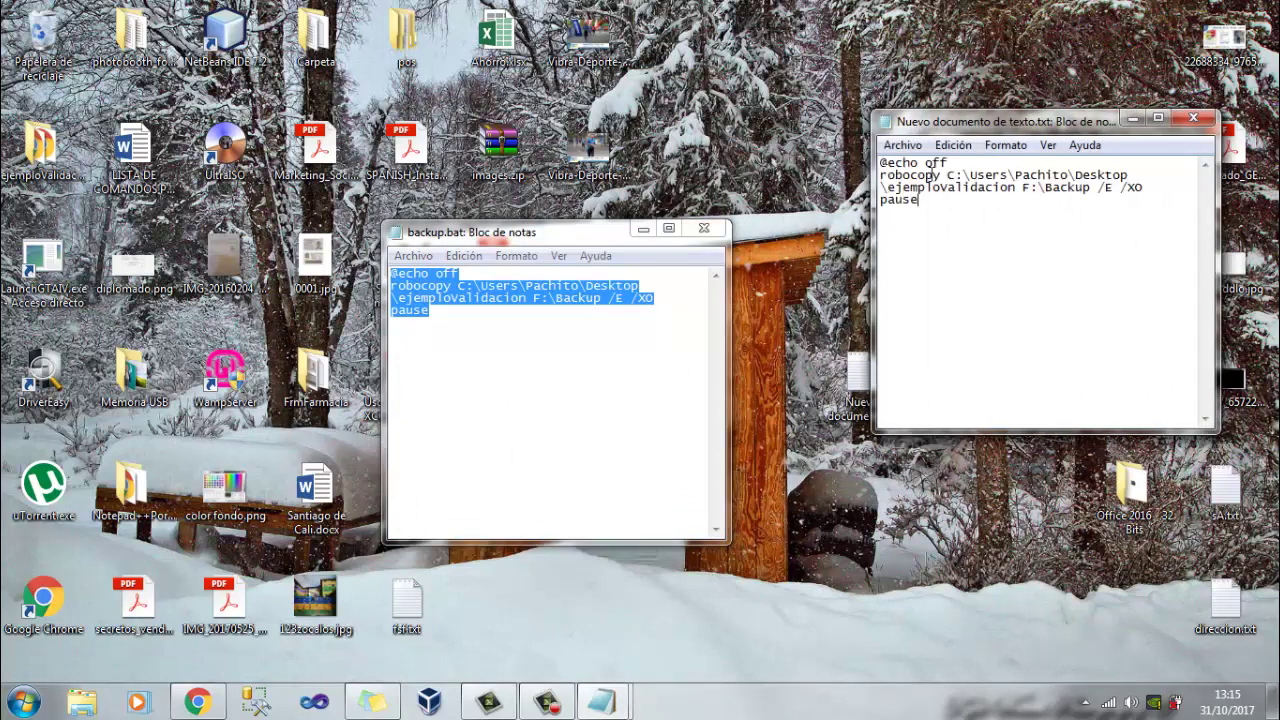
Step: Save the copied script to the desktop as backup1.bat with type Todos los archivos (*.*), and close its window
{"action": "left_click", "coordinate": [903, 150]}
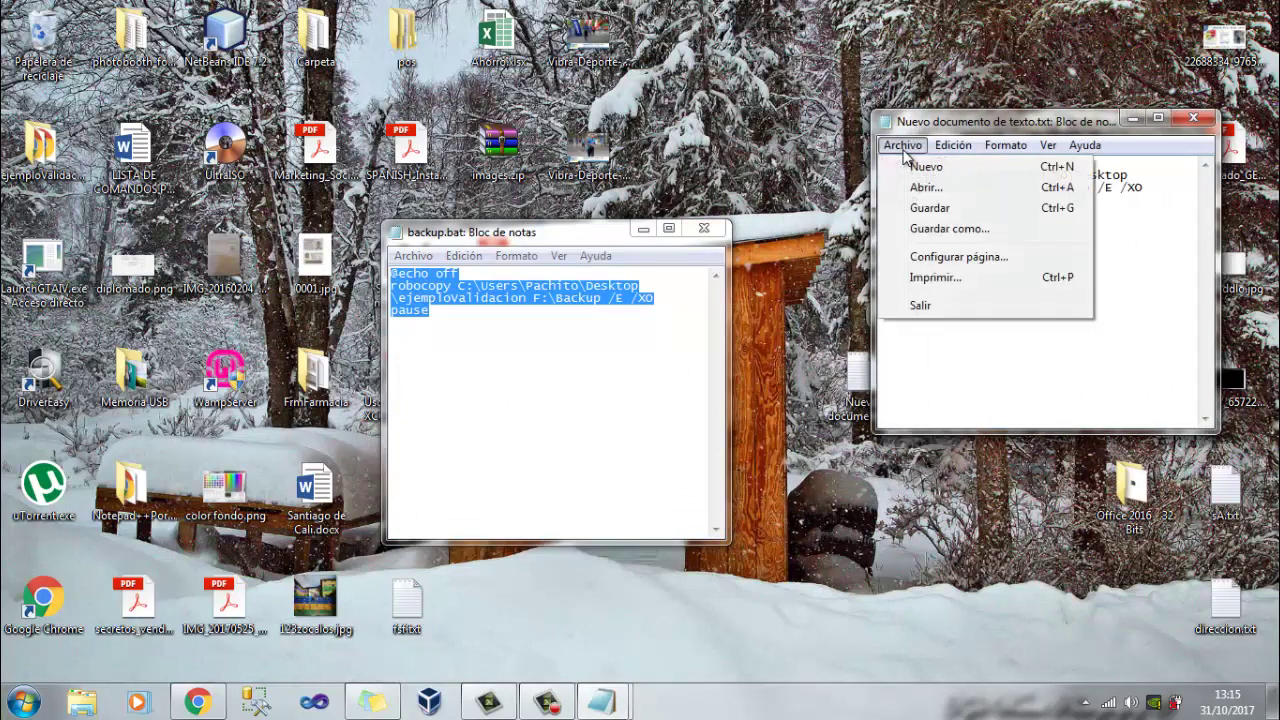
{"action": "left_click", "coordinate": [962, 229]}
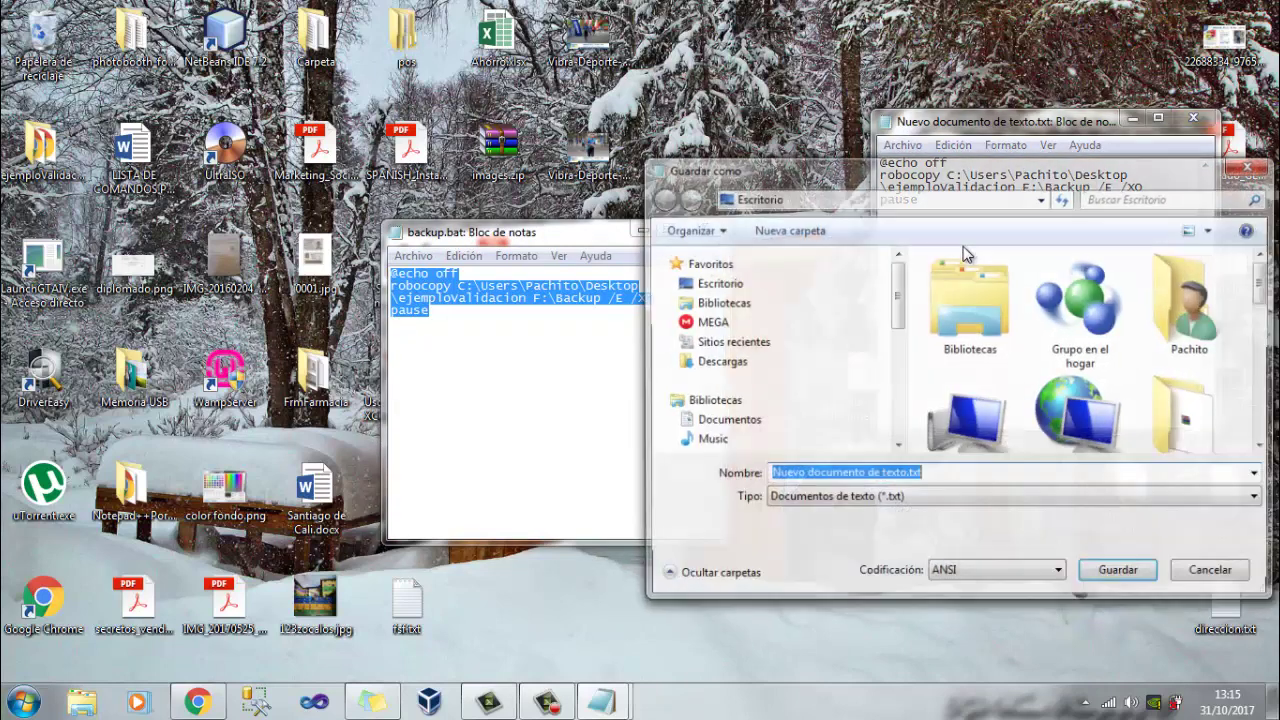
{"action": "left_click", "coordinate": [743, 286]}
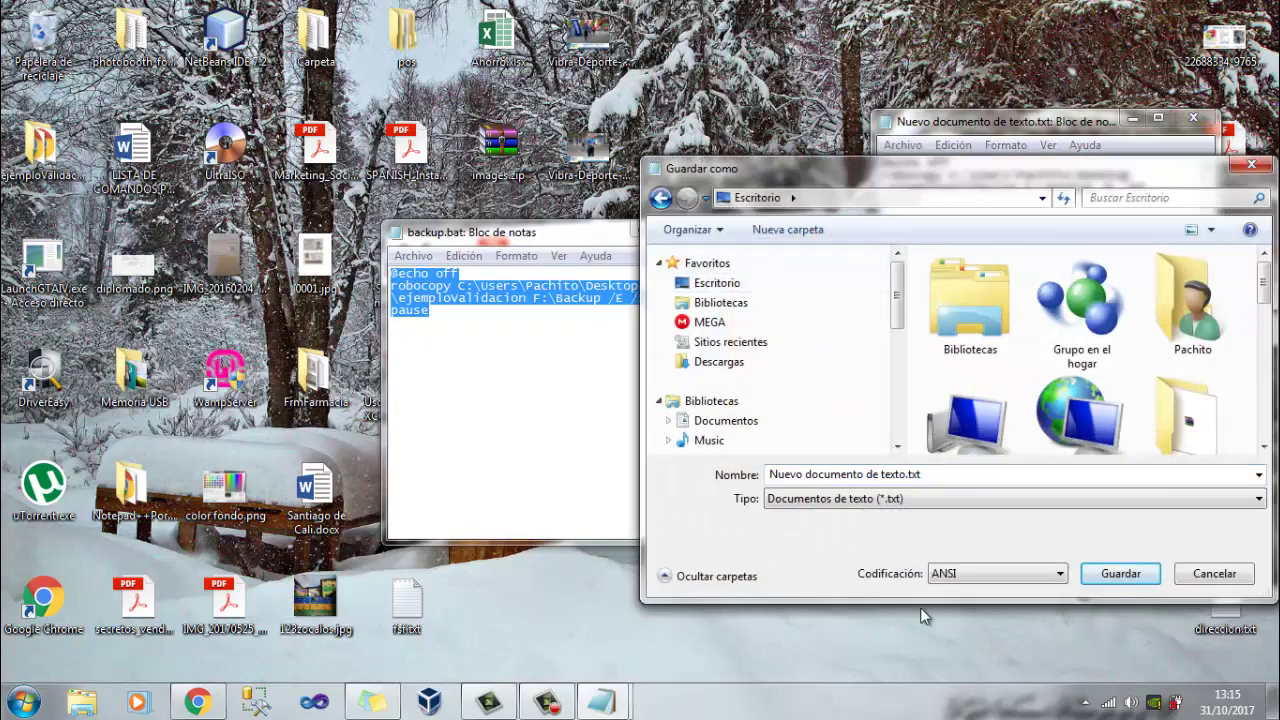
{"action": "left_click", "coordinate": [887, 498]}
{"action": "left_click", "coordinate": [886, 531]}
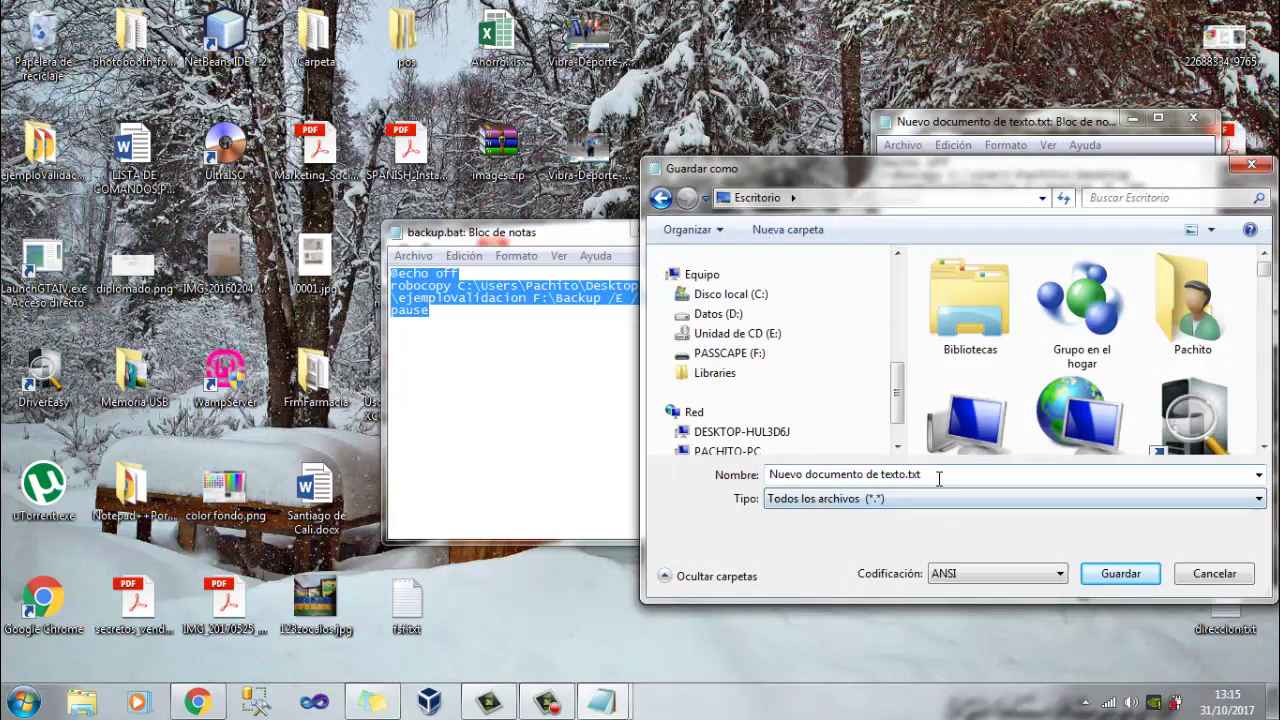
{"action": "left_click", "coordinate": [939, 476]}
{"action": "key", "text": "BackSpace"}
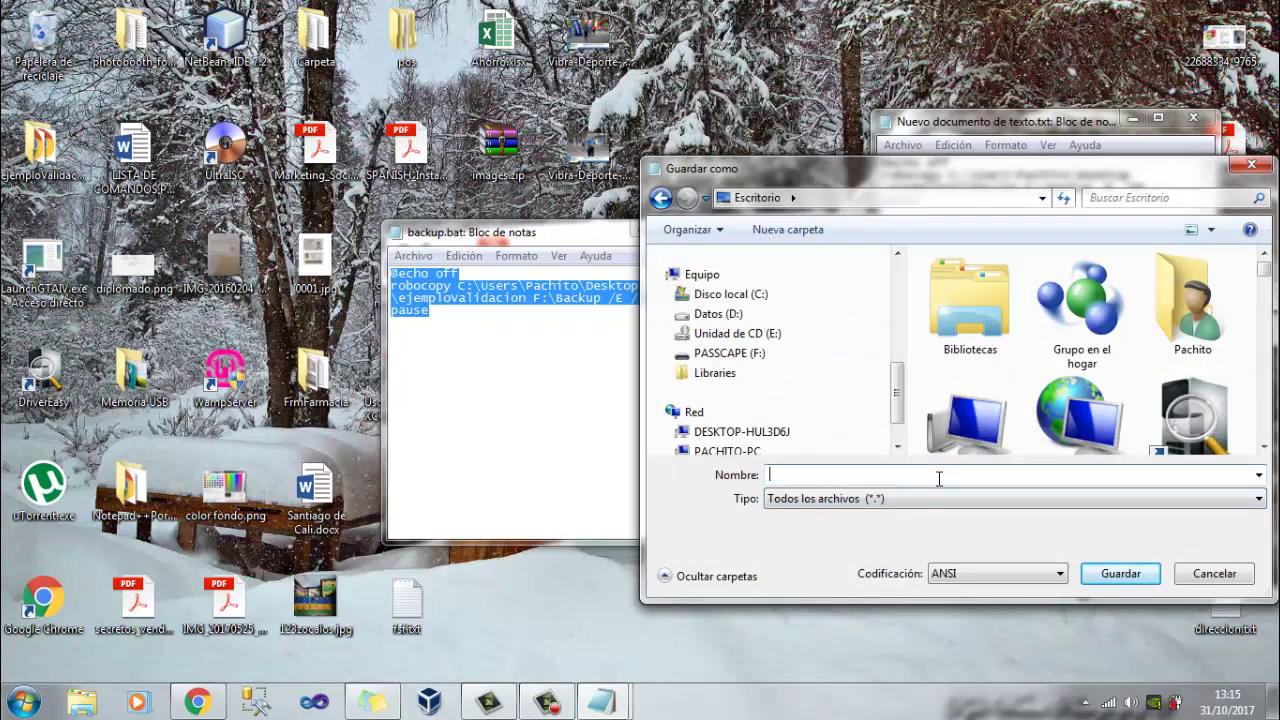
{"action": "type", "text": "backup1.bat"}
{"action": "key", "text": "Return"}
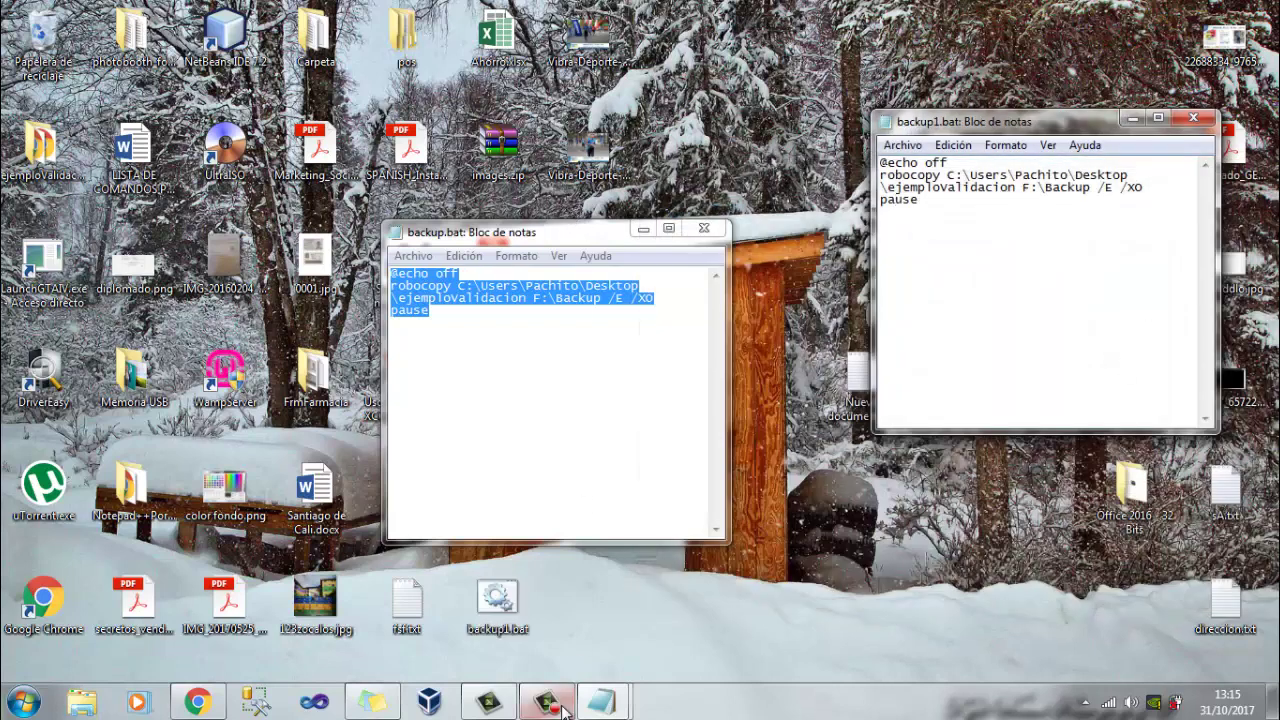
{"action": "left_click", "coordinate": [1193, 117]}
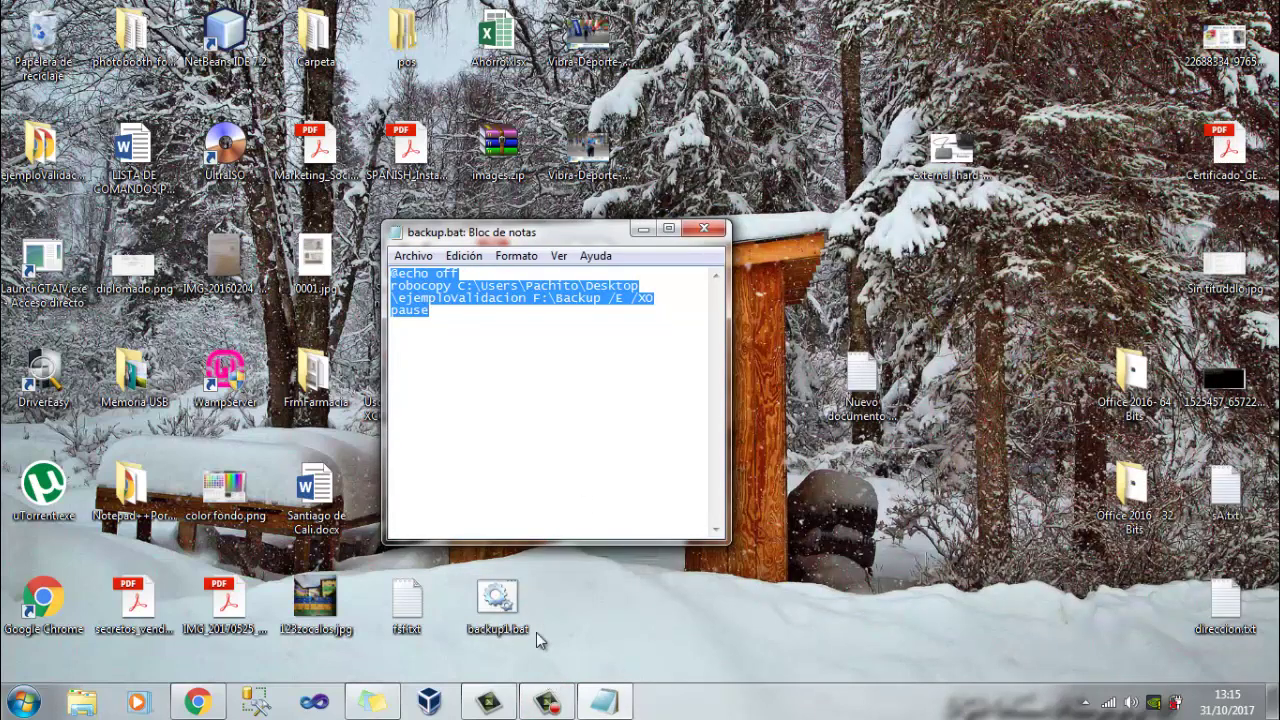
Step: Move backup1.bat next to the new text document on the desktop and permanently delete both files
{"action": "left_click_drag", "start_coordinate": [515, 634], "coordinate": [878, 292]}
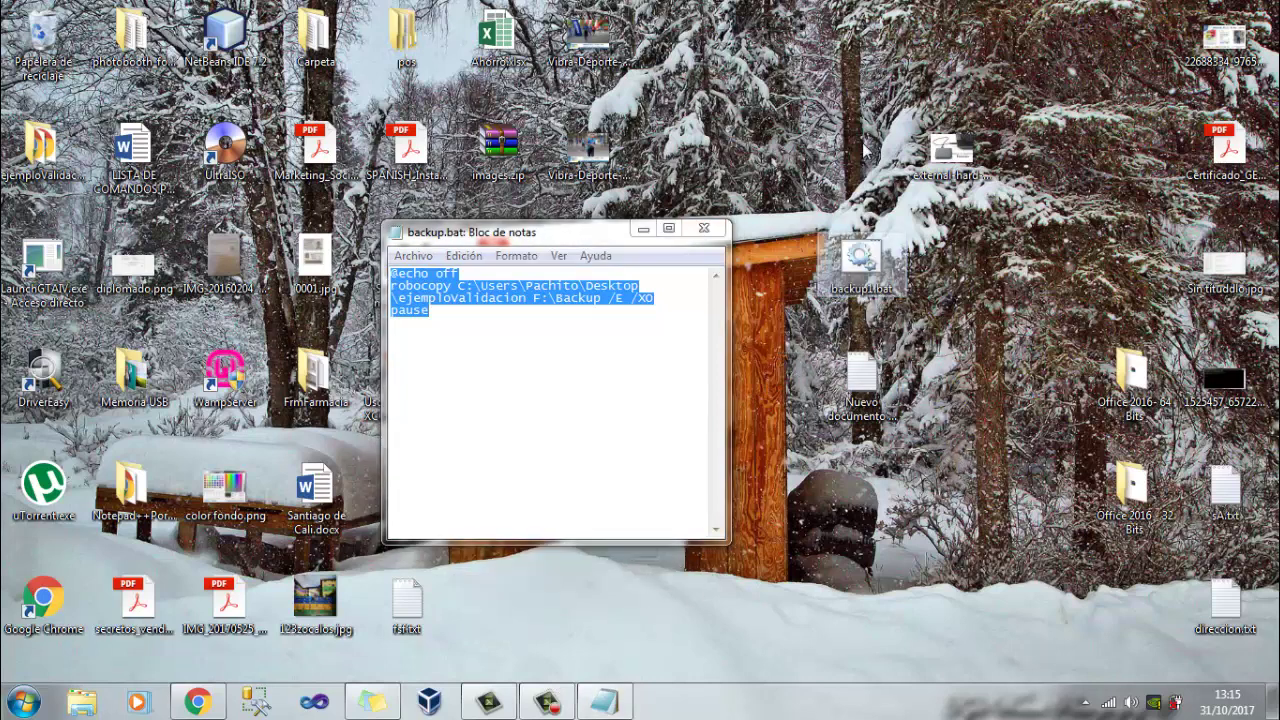
{"action": "left_click_drag", "start_coordinate": [926, 464], "coordinate": [812, 210]}
{"action": "key", "text": "shift+Delete"}
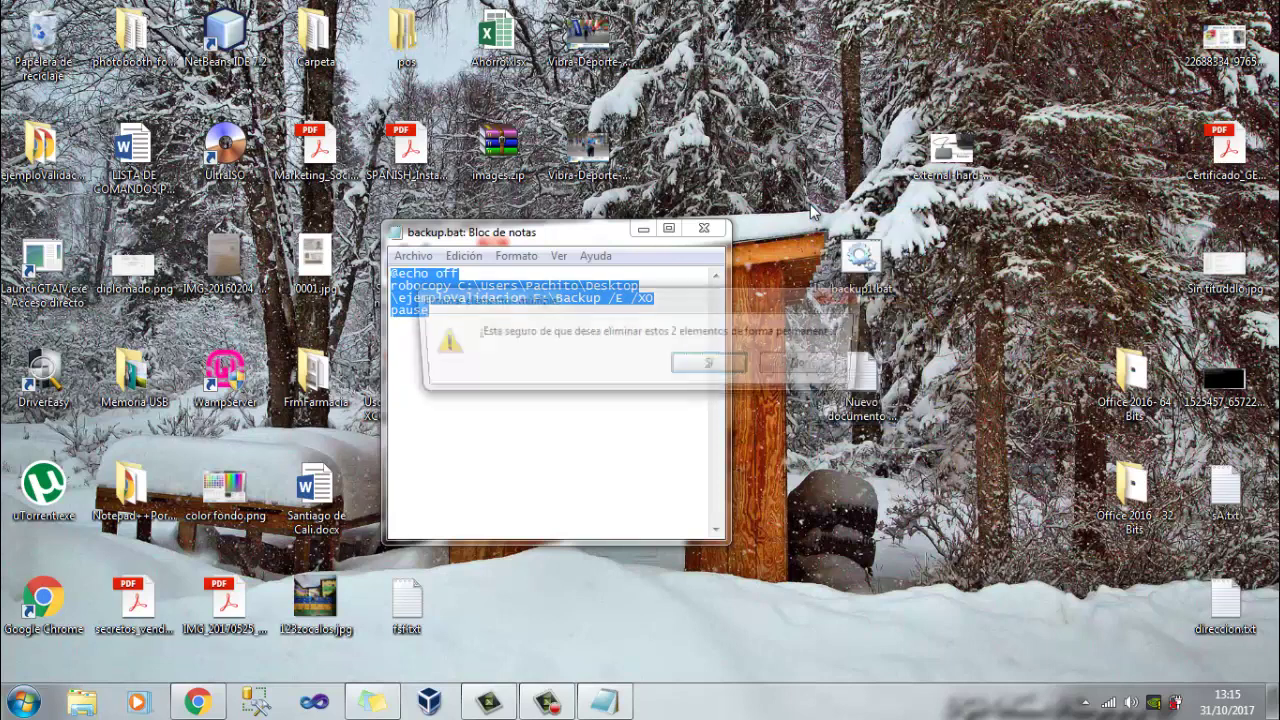
{"action": "key", "text": "Return"}
{"action": "left_click", "coordinate": [660, 416]}
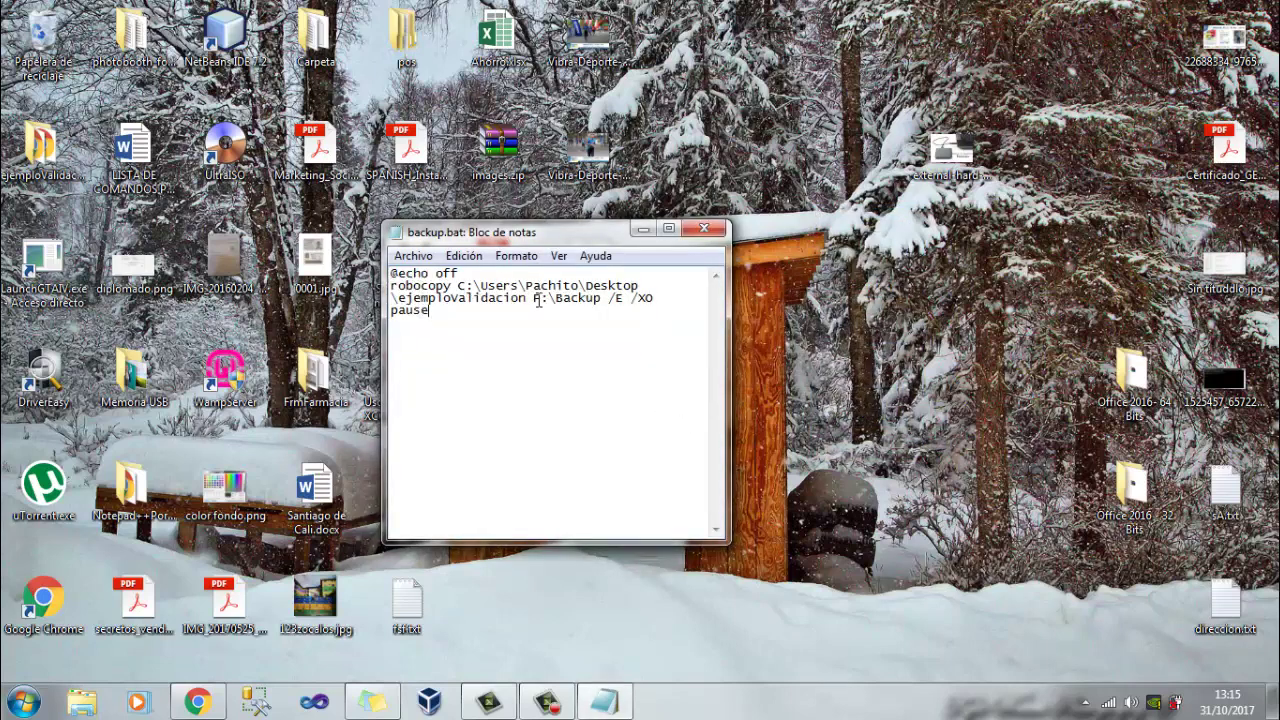
{"action": "left_click", "coordinate": [475, 273]}
{"action": "left_click_drag", "start_coordinate": [475, 273], "coordinate": [386, 272]}
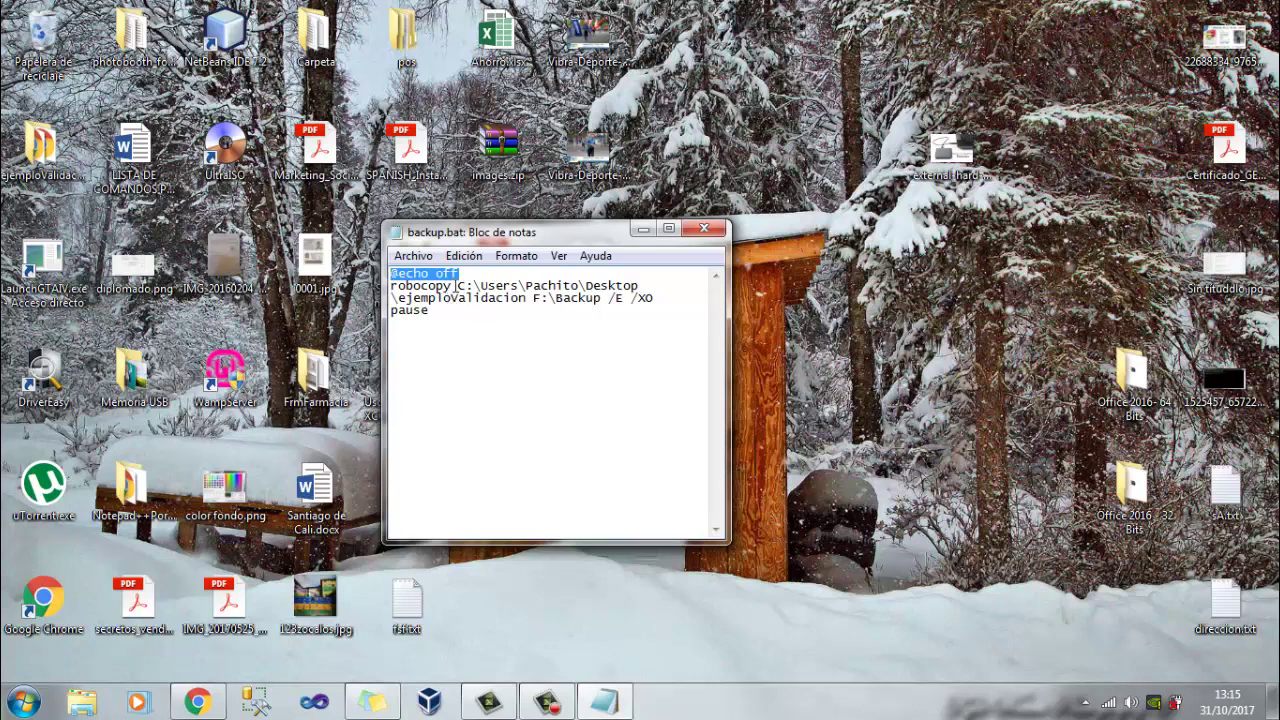
{"action": "left_click_drag", "start_coordinate": [458, 285], "coordinate": [527, 297]}
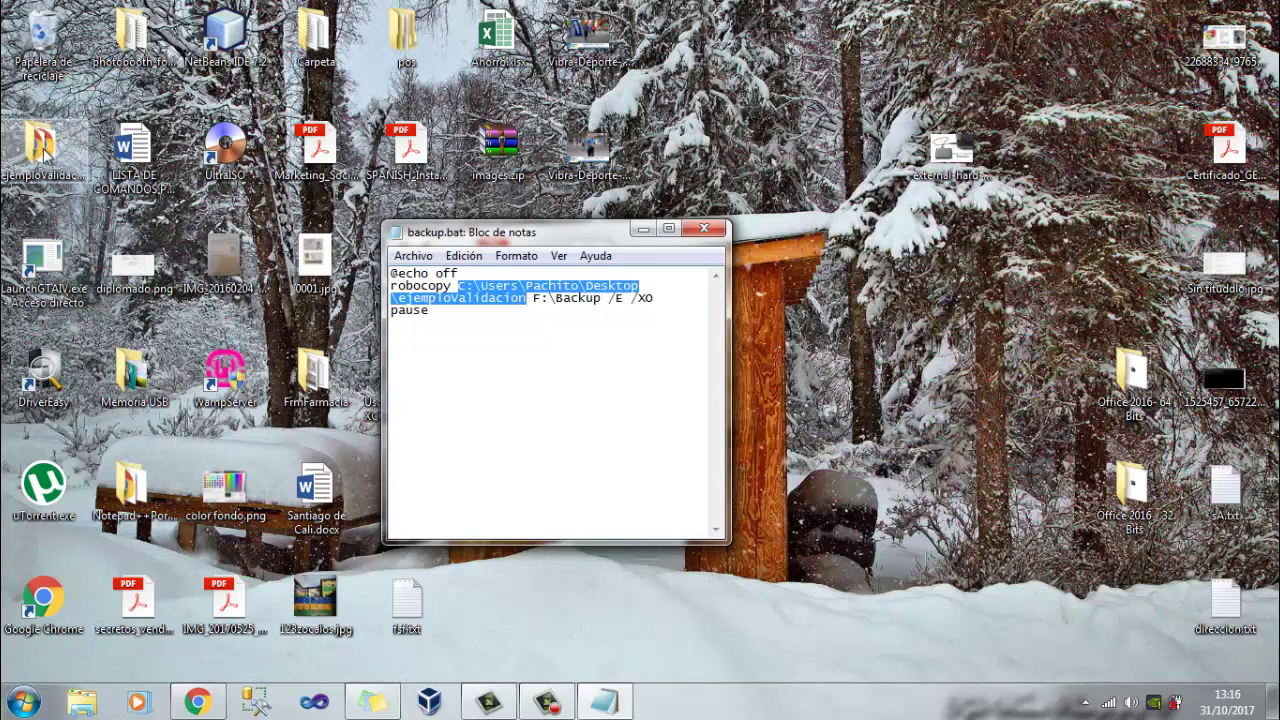
{"action": "left_click", "coordinate": [82, 702]}
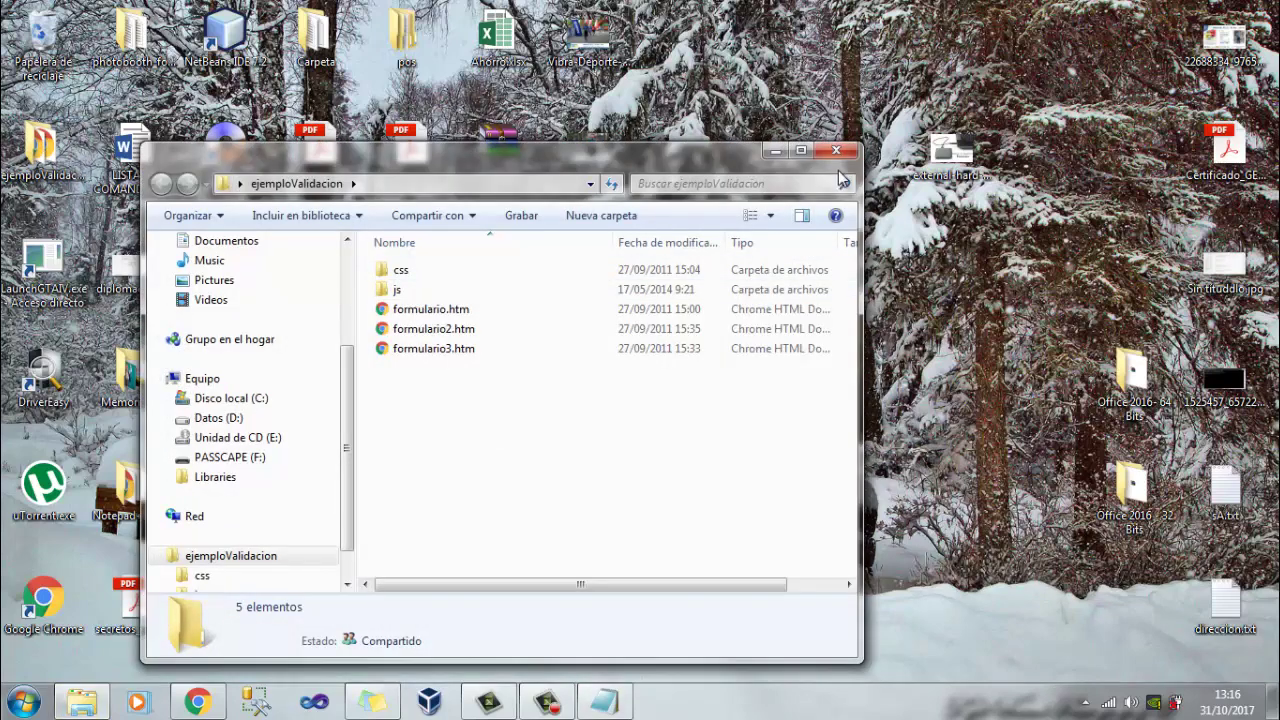
{"action": "left_click", "coordinate": [845, 151]}
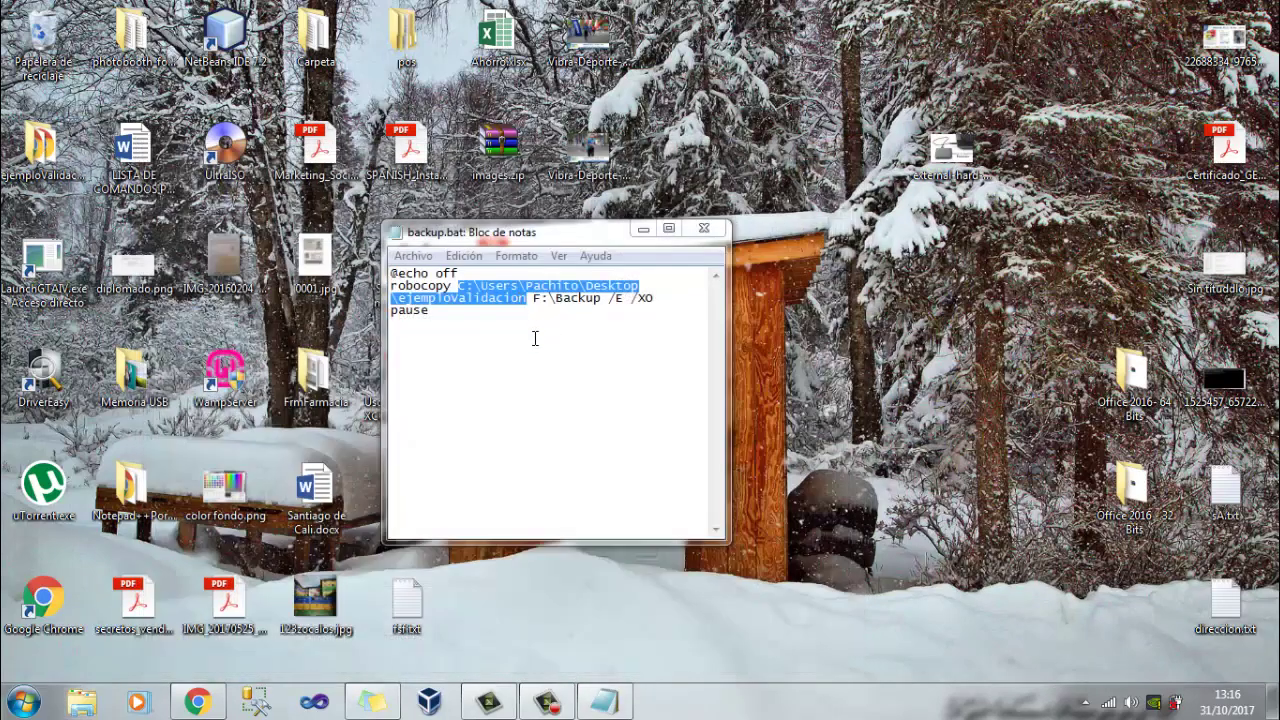
Step: Examine the robocopy destination F:\Backup and the /E and /XO options in backup.bat
{"action": "left_click", "coordinate": [529, 298]}
{"action": "left_click_drag", "start_coordinate": [528, 298], "coordinate": [536, 298]}
{"action": "key", "text": "Left"}
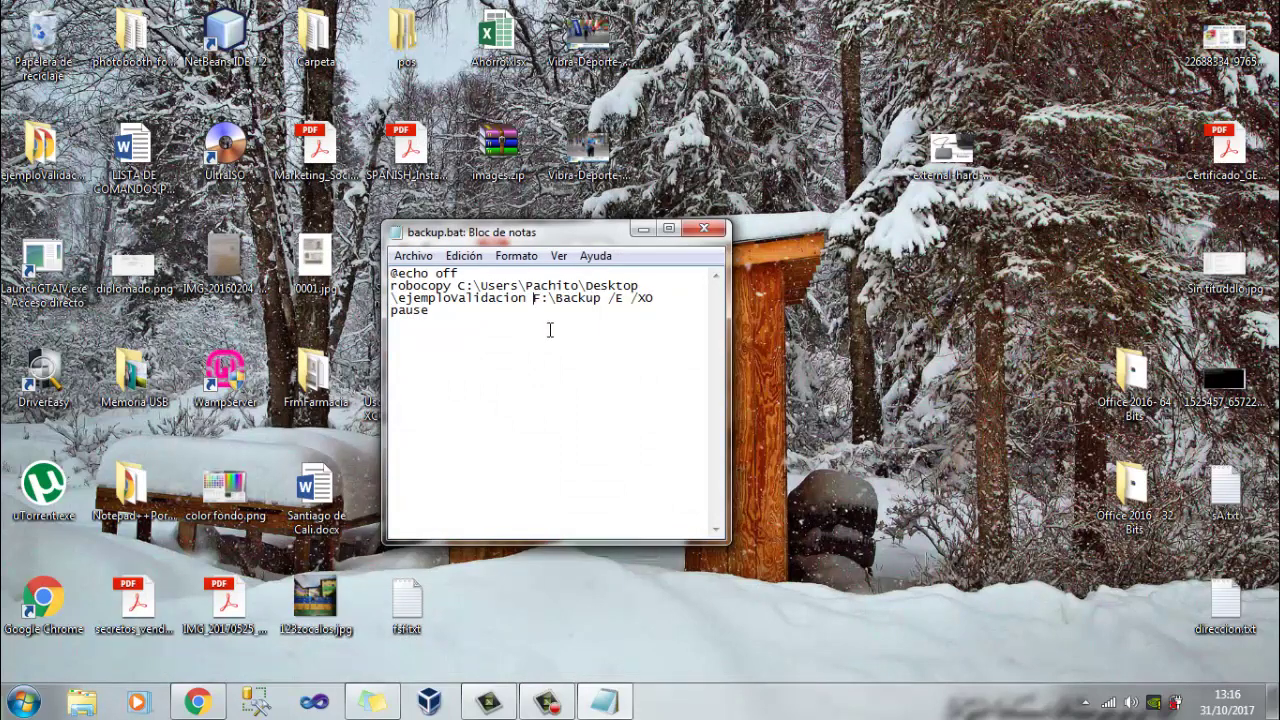
{"action": "left_click", "coordinate": [602, 298], "text": "shift"}
{"action": "left_click_drag", "start_coordinate": [530, 298], "coordinate": [534, 298]}
{"action": "left_click_drag", "start_coordinate": [659, 297], "coordinate": [610, 304]}
{"action": "left_click_drag", "start_coordinate": [656, 299], "coordinate": [622, 300]}
Step: Replace the script's last line with end, and change it back to pause
{"action": "left_click_drag", "start_coordinate": [424, 310], "coordinate": [387, 311]}
{"action": "type", "text": "end"}
{"action": "key", "text": "BackSpace"}
{"action": "key", "text": "BackSpace"}
{"action": "key", "text": "BackSpace"}
{"action": "type", "text": "pause"}
Step: Save and close backup.bat, and move its icon two columns further along its row on the desktop
{"action": "left_click", "coordinate": [413, 256]}
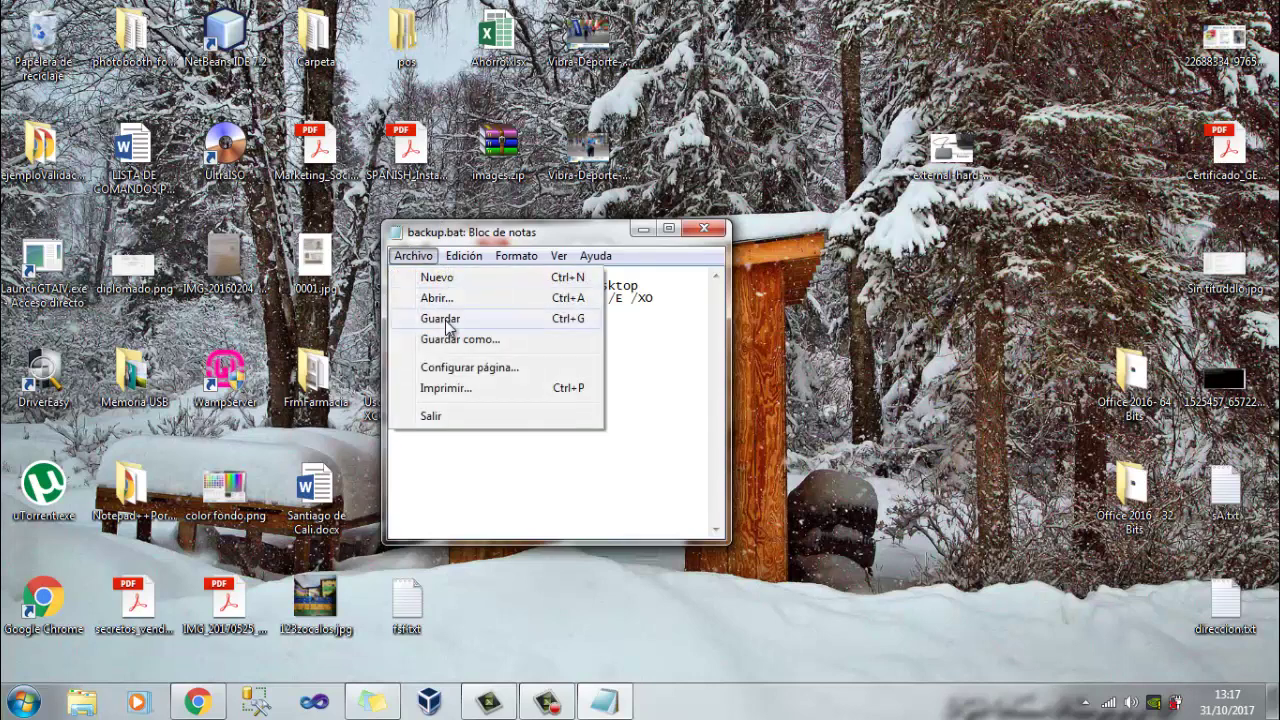
{"action": "left_click", "coordinate": [405, 310]}
{"action": "left_click", "coordinate": [707, 233]}
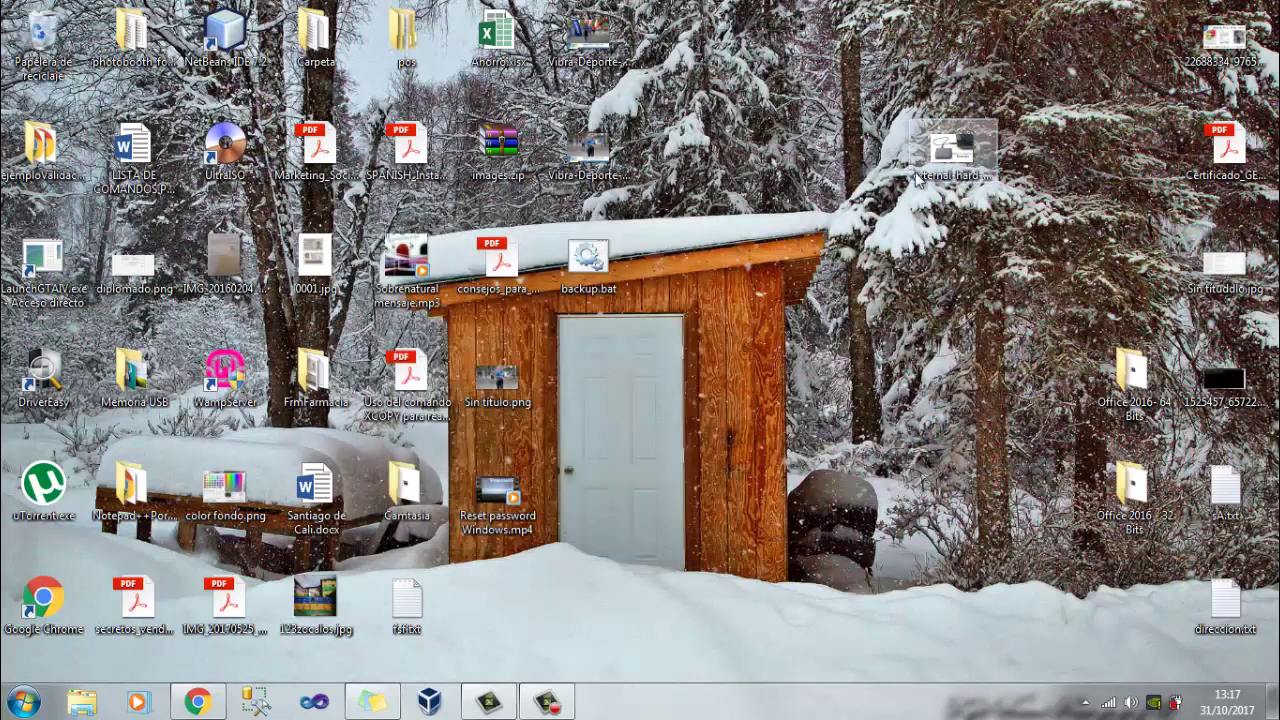
{"action": "left_click_drag", "start_coordinate": [600, 278], "coordinate": [784, 278]}
{"action": "left_click", "coordinate": [911, 505]}
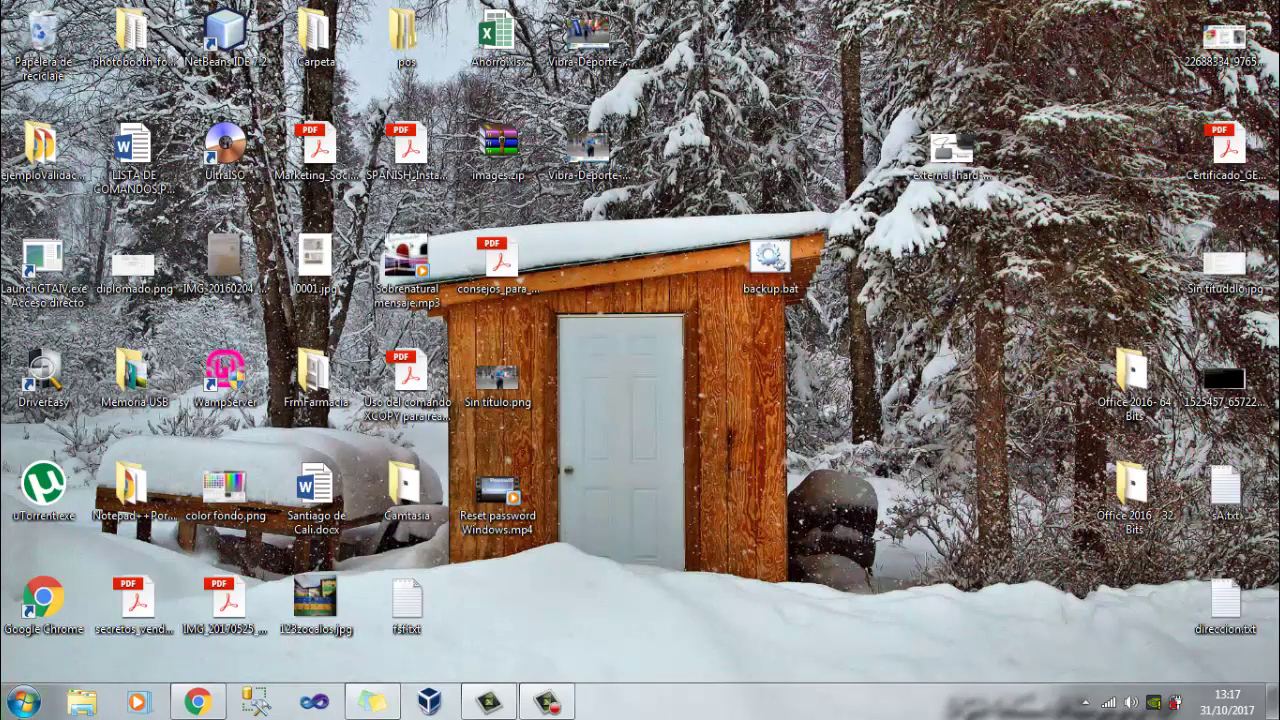
Step: Search the computer for "programador", open Programador de tareas and start creating a new task
{"action": "left_click", "coordinate": [22, 703]}
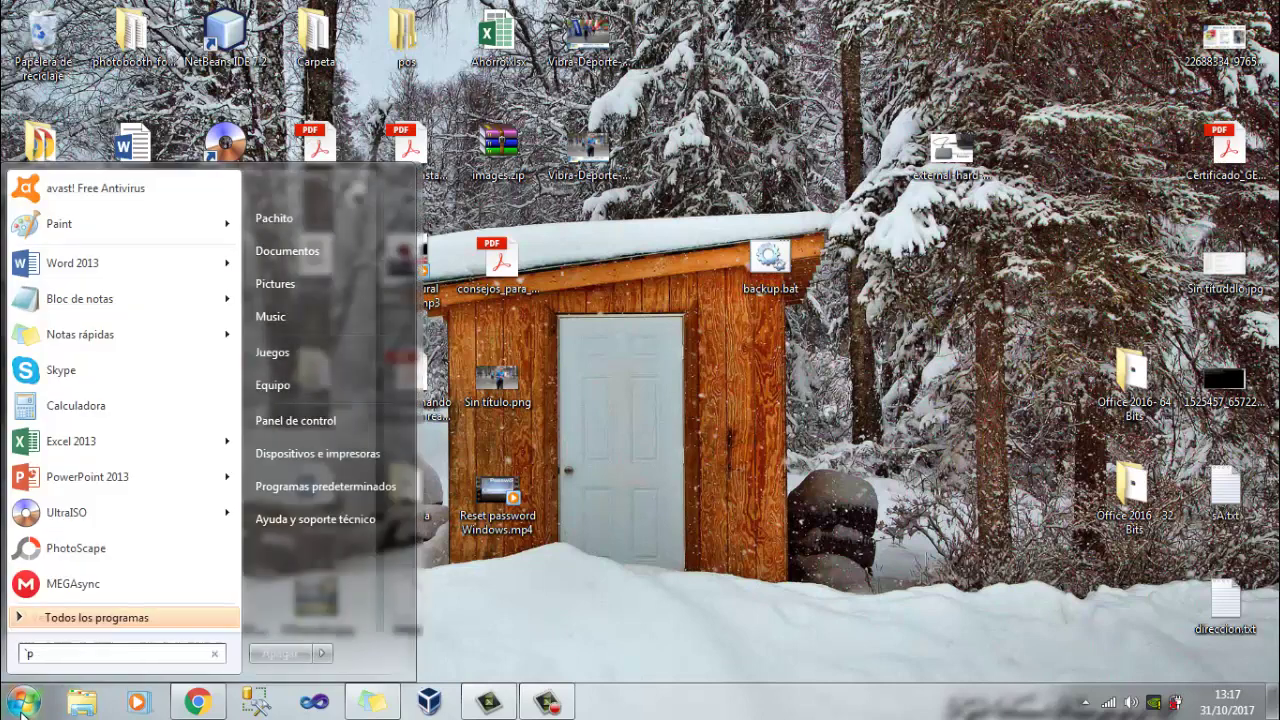
{"action": "type", "text": "gpe"}
{"action": "key", "text": "Escape"}
{"action": "type", "text": "programador"}
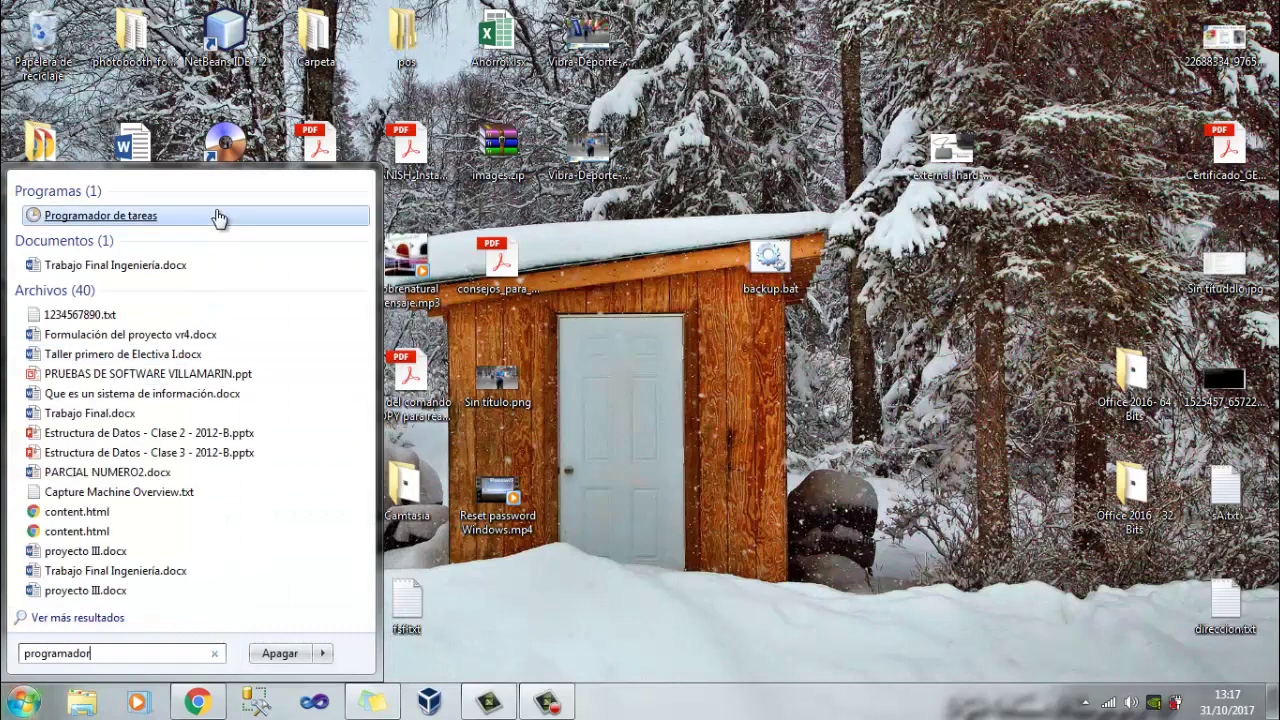
{"action": "left_click", "coordinate": [220, 214]}
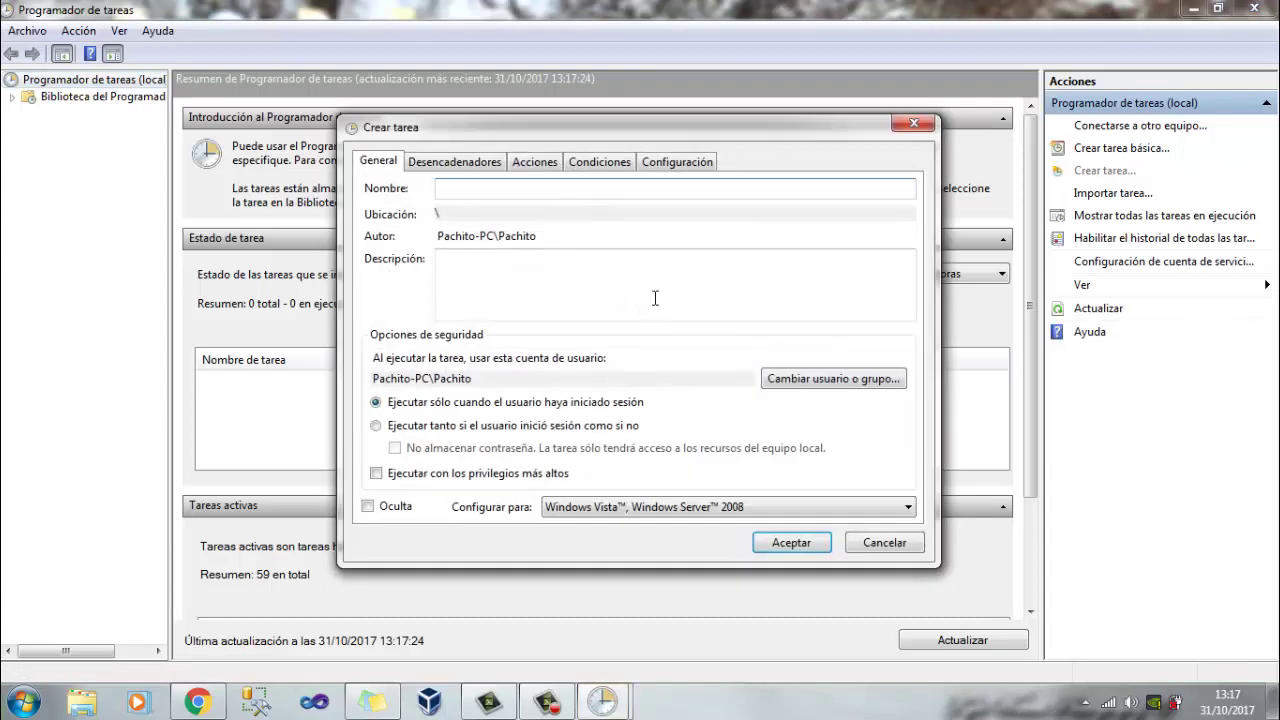
Step: Name the task Backup Dispositivo USB, run it with highest privileges, and configure it for Windows 7, Windows Server 2008 R2
{"action": "type", "text": "Backup Dispositivo USB"}
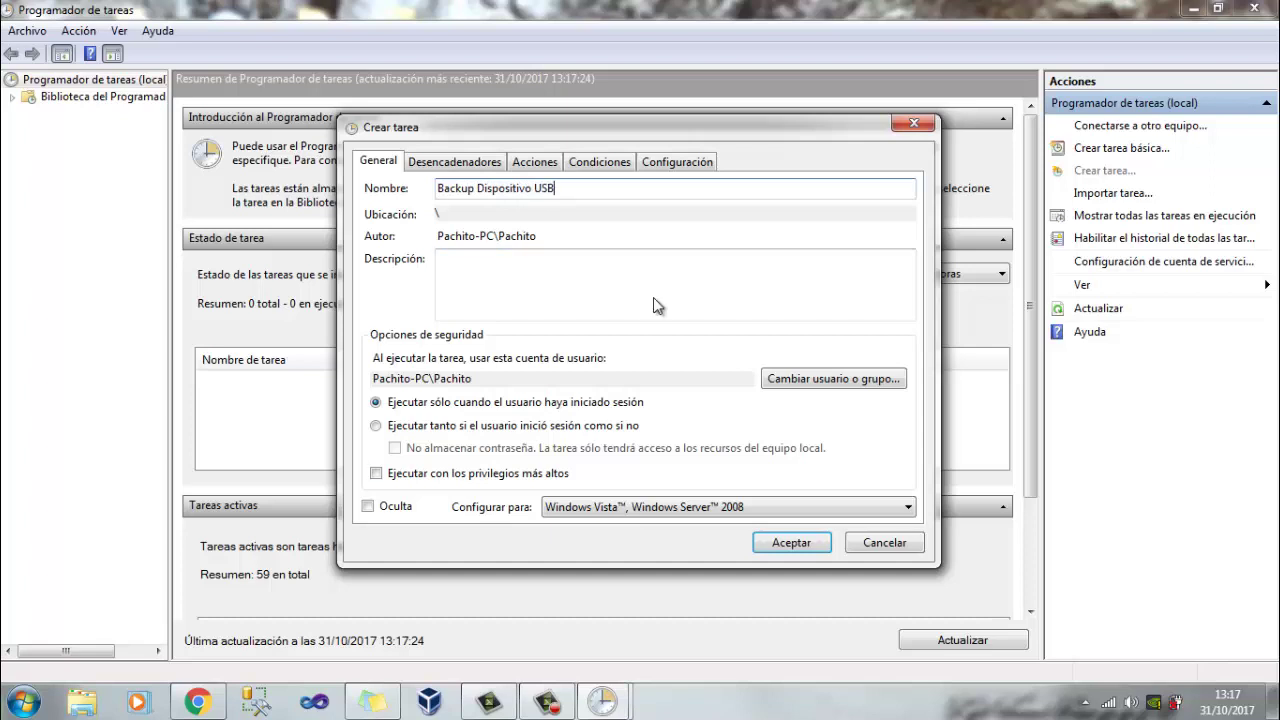
{"action": "key", "text": "alt+p"}
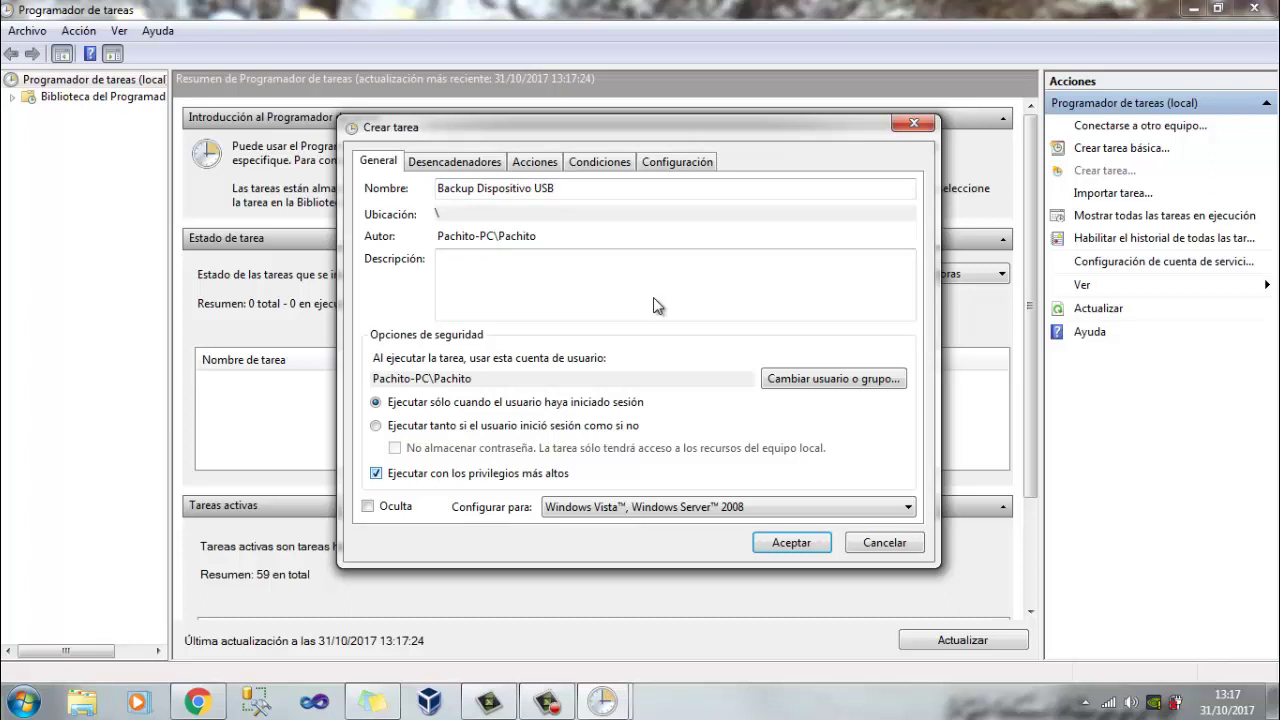
{"action": "key", "text": "alt+Down"}
{"action": "key", "text": "Up"}
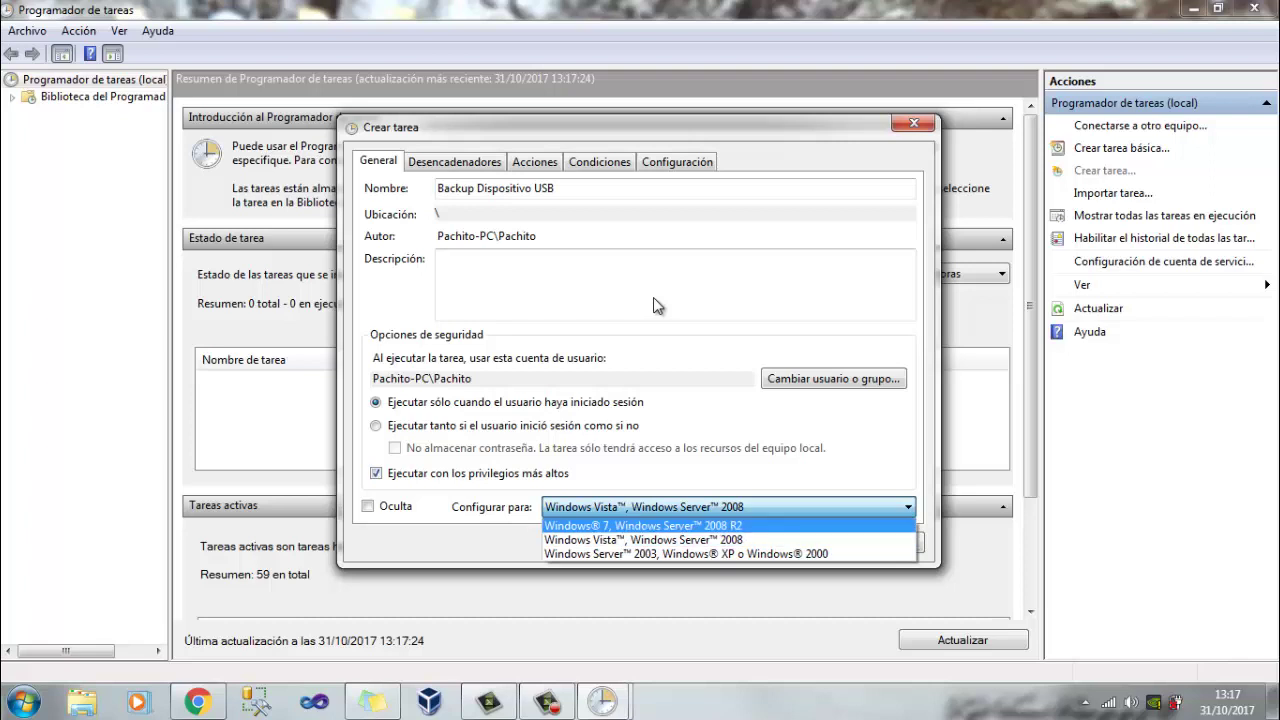
{"action": "key", "text": "Return"}
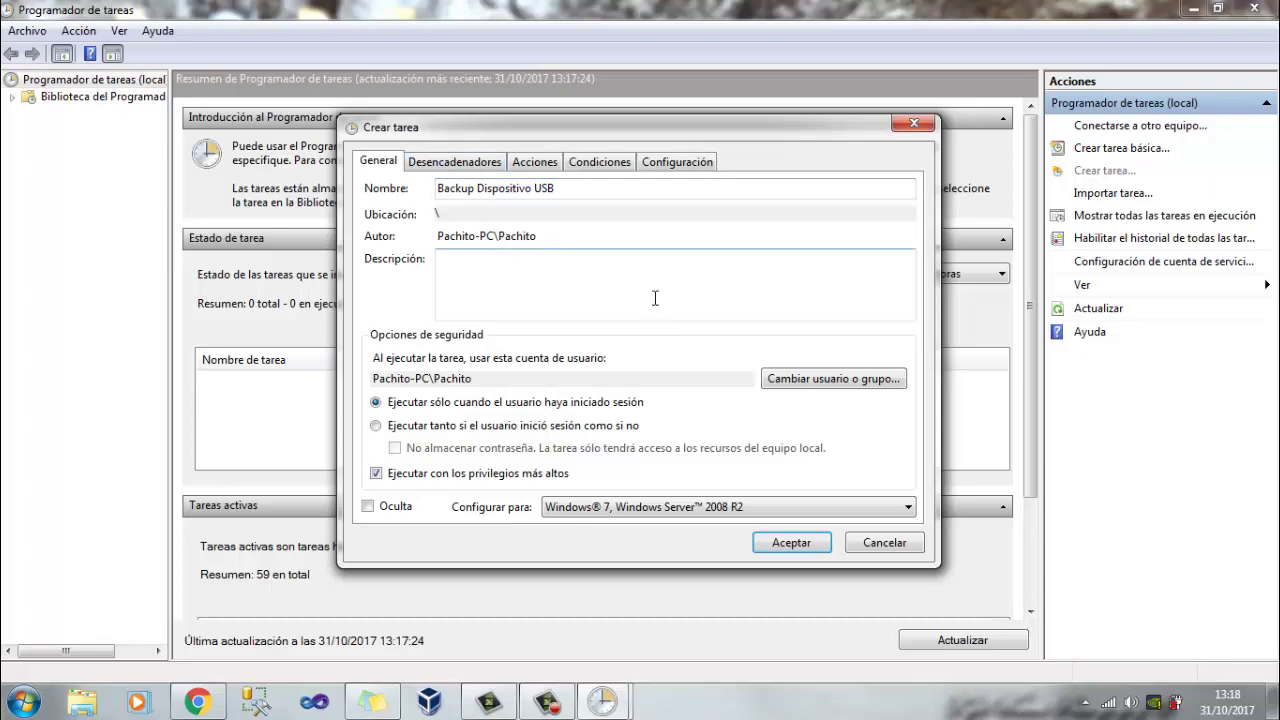
Step: Add a scheduled trigger to the task that runs daily and repeats every 1 day
{"action": "key", "text": "ctrl+Tab"}
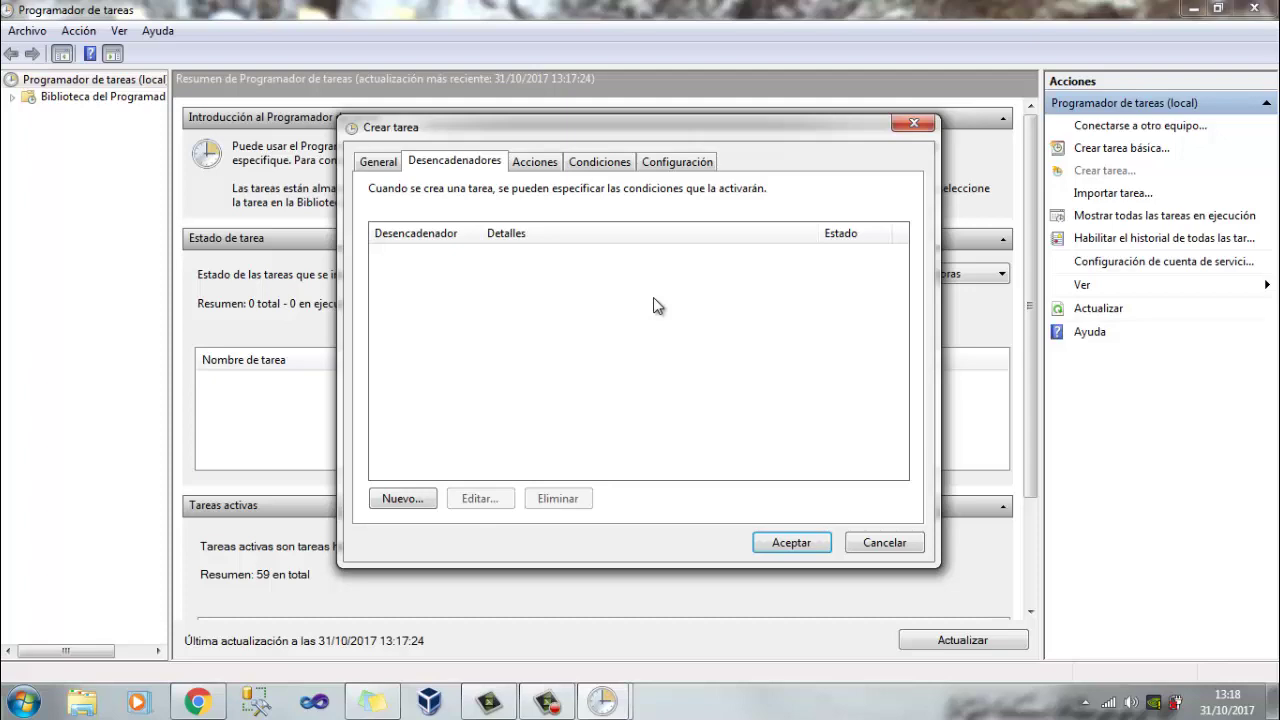
{"action": "key", "text": "Tab"}
{"action": "key", "text": "Return"}
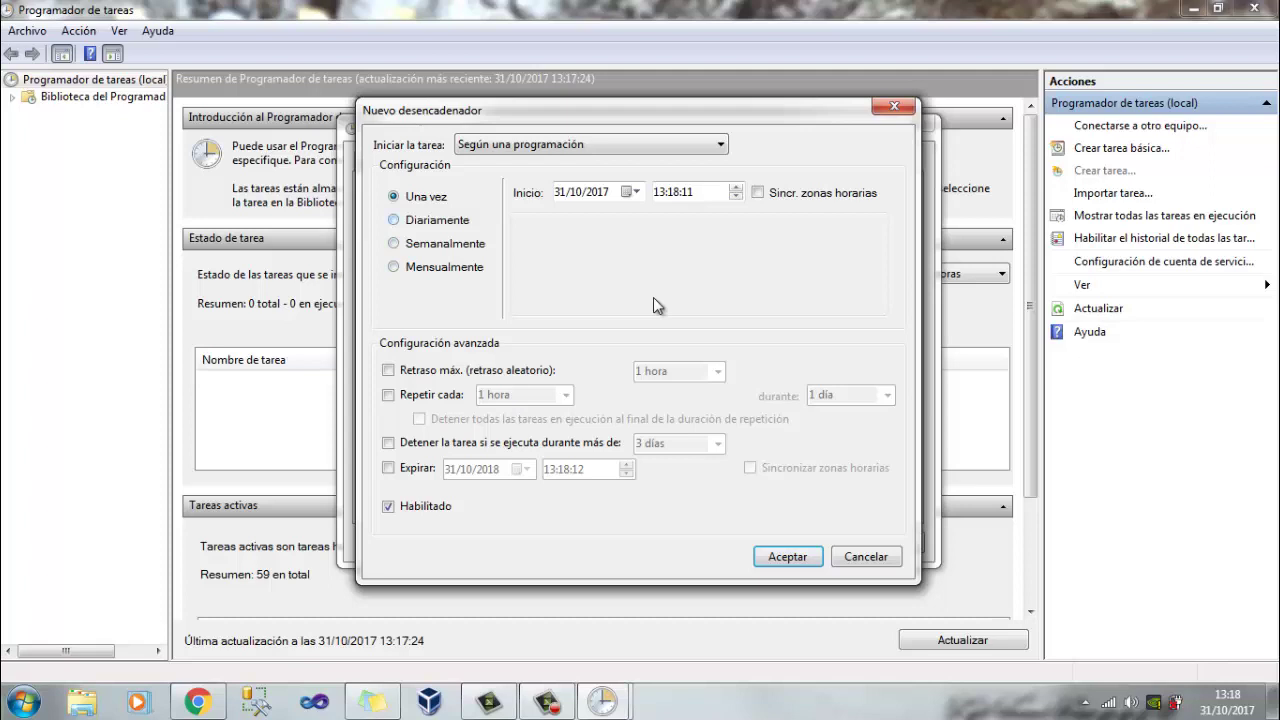
{"action": "key", "text": "Down"}
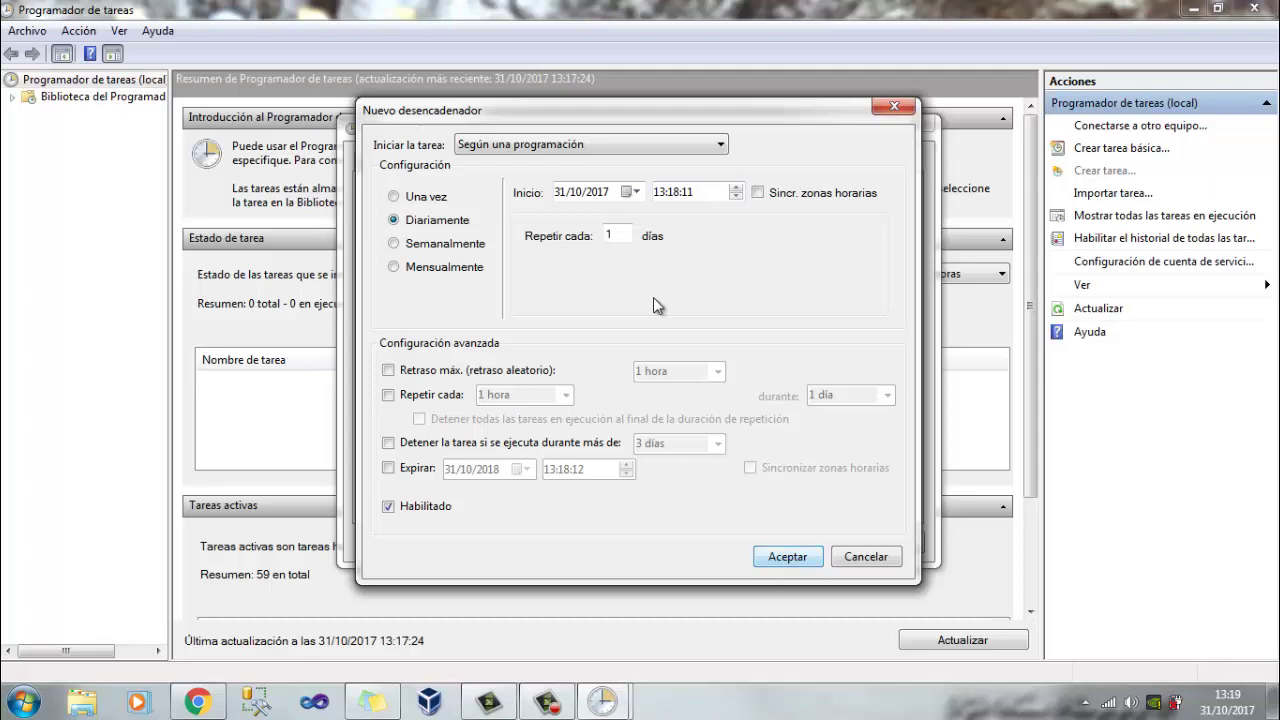
{"action": "key", "text": "Return"}
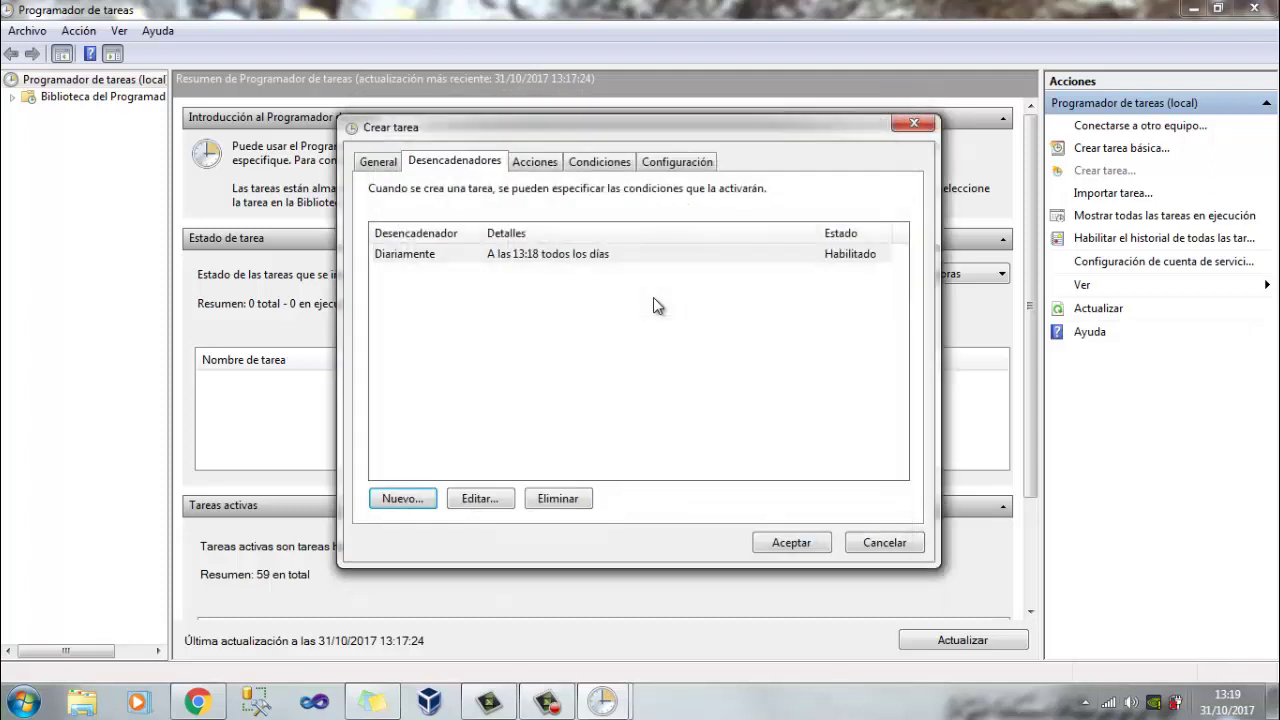
Step: Start a new action for the task, review the action types and choose Iniciar un programa
{"action": "key", "text": "ctrl+Tab"}
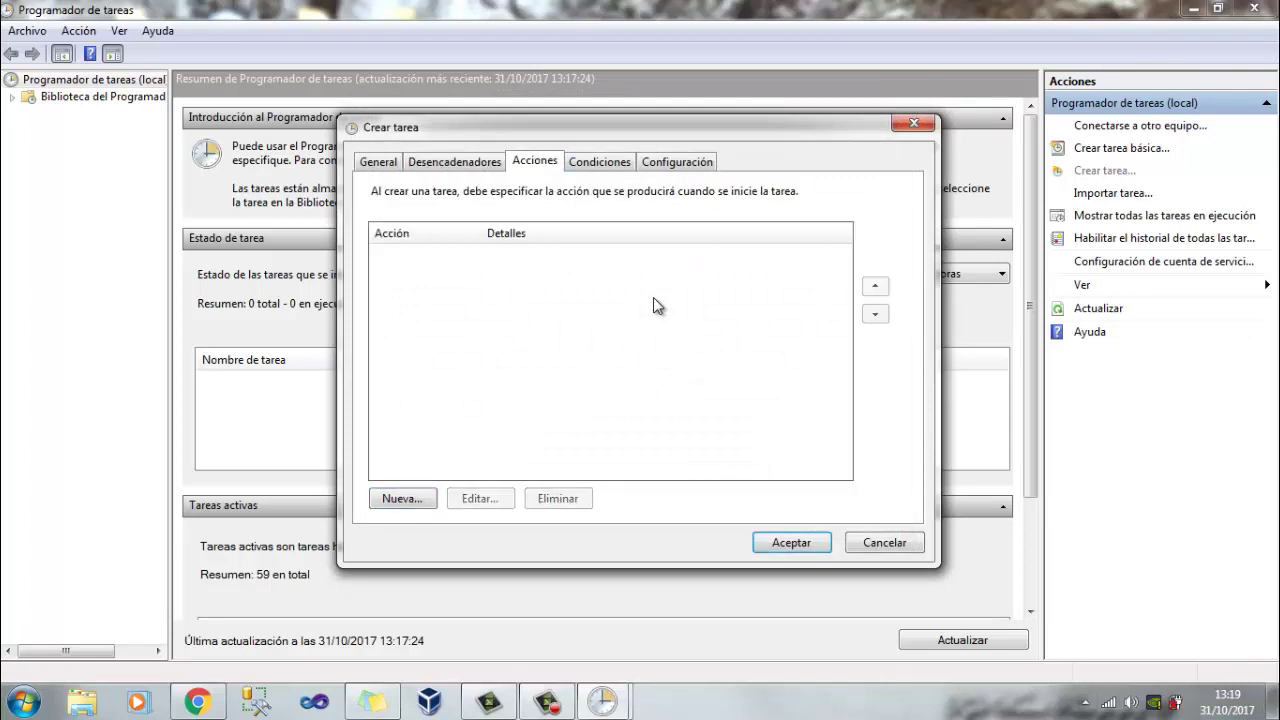
{"action": "key", "text": "Tab"}
{"action": "key", "text": "Return"}
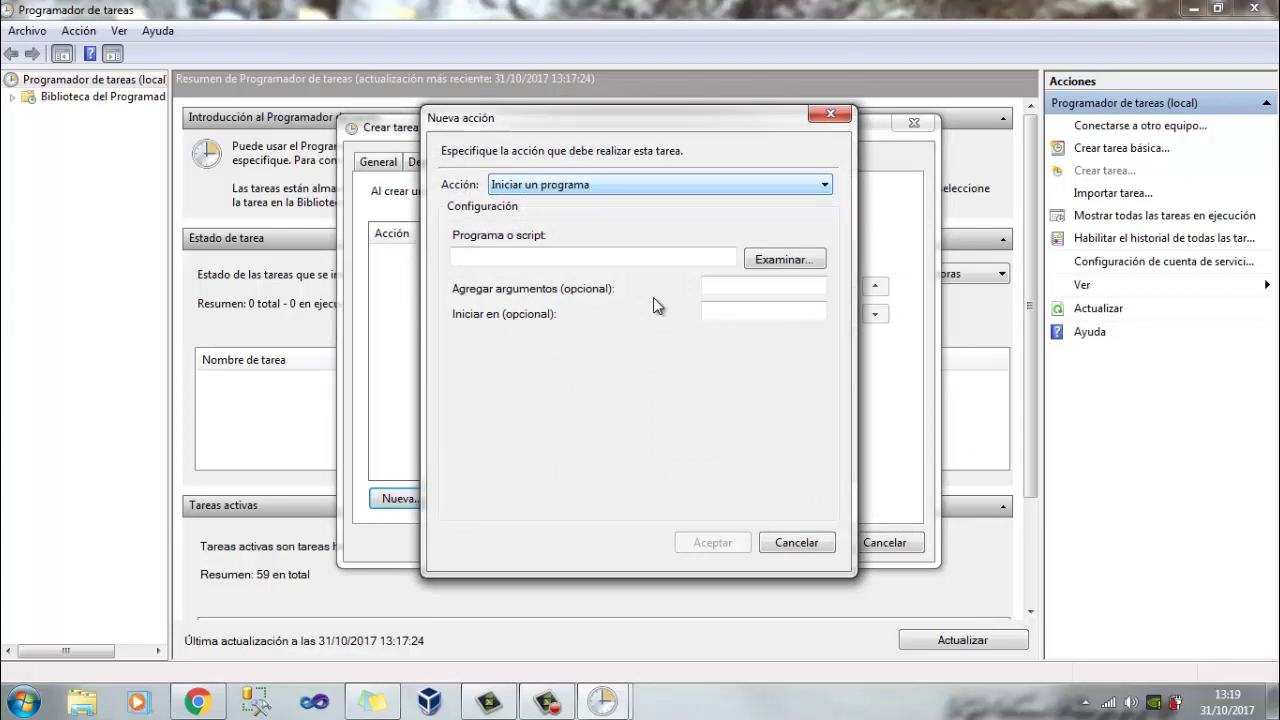
{"action": "key", "text": "alt+Down"}
{"action": "key", "text": "Down"}
{"action": "key", "text": "Down"}
{"action": "key", "text": "Up"}
{"action": "key", "text": "Down"}
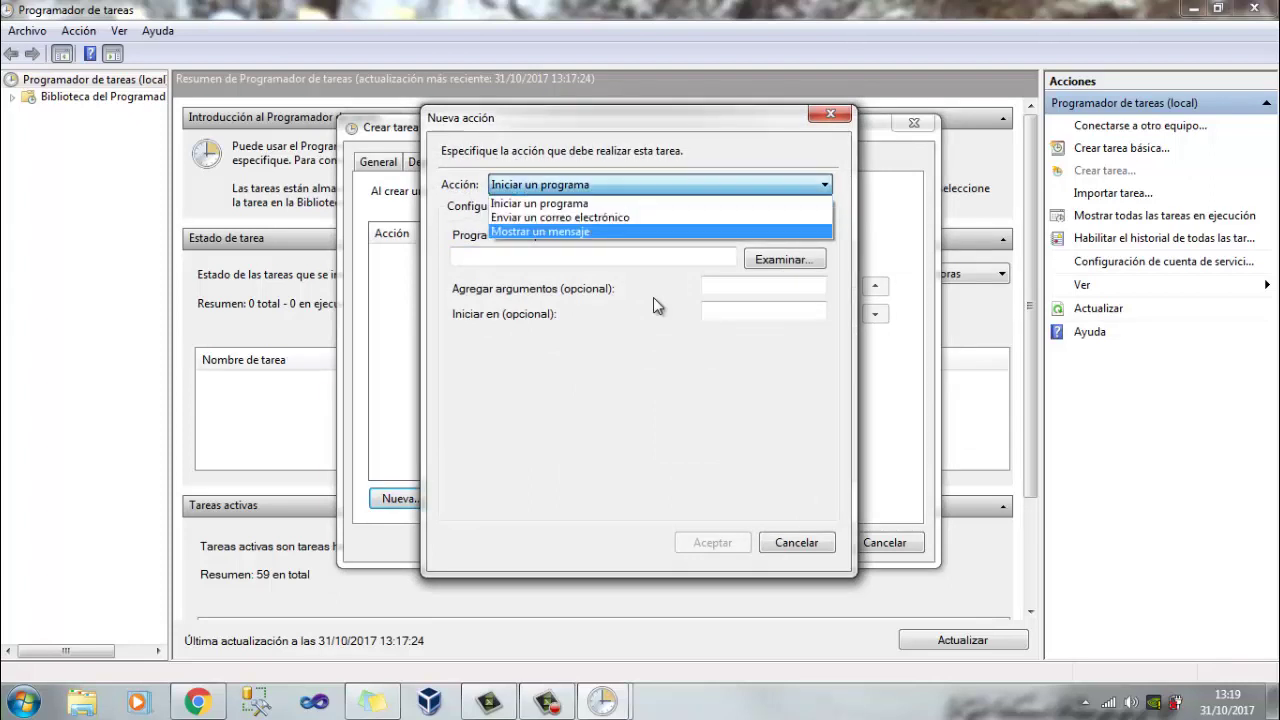
{"action": "key", "text": "Up"}
{"action": "key", "text": "Up"}
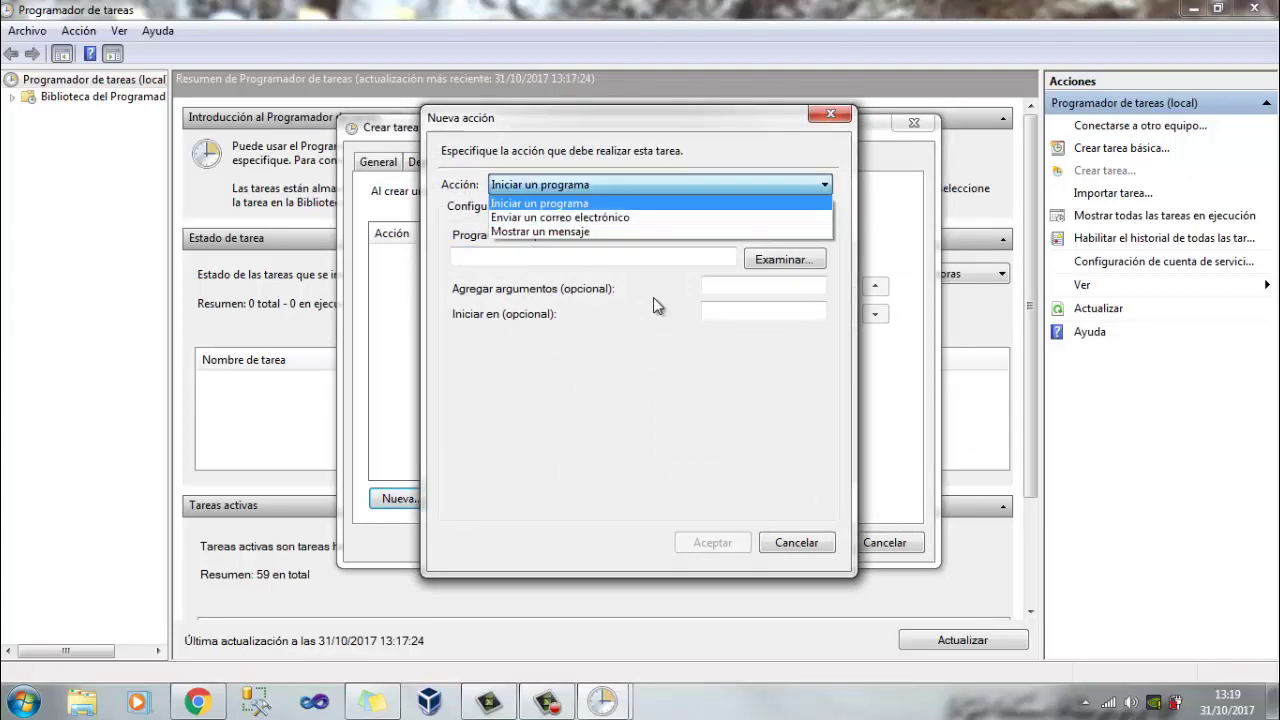
{"action": "key", "text": "Return"}
{"action": "key", "text": "Tab"}
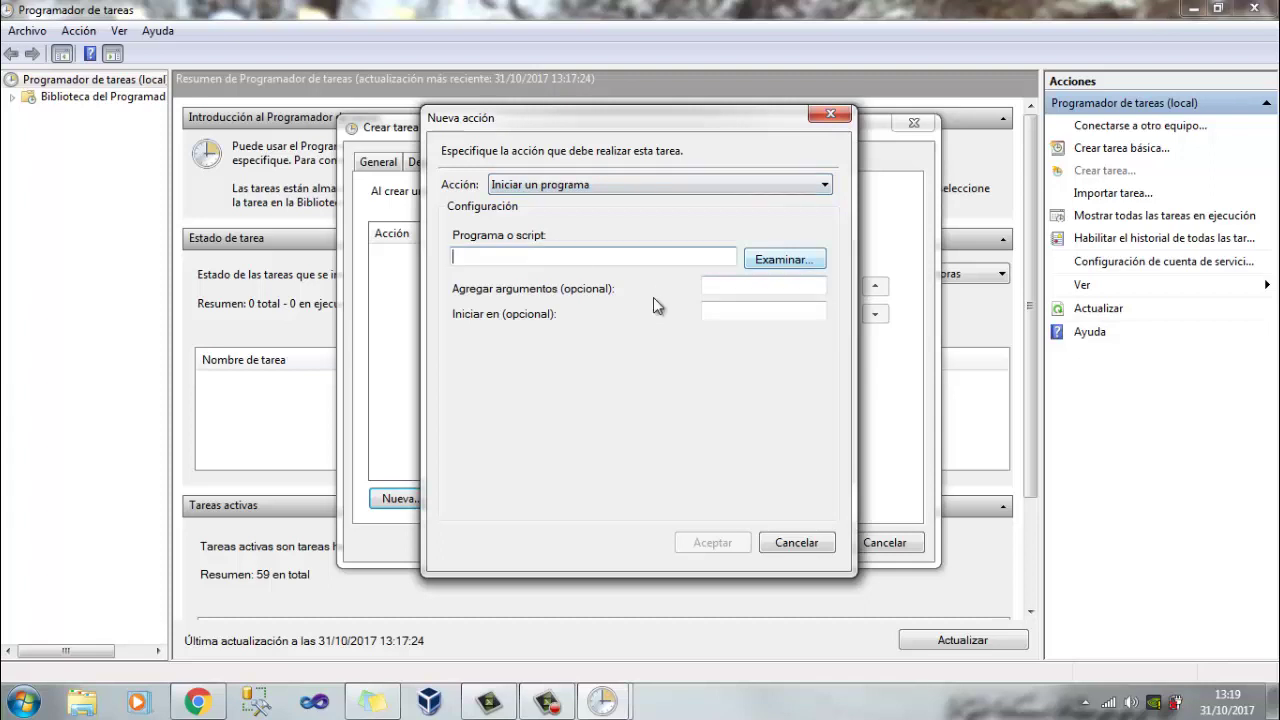
{"action": "key", "text": "Tab"}
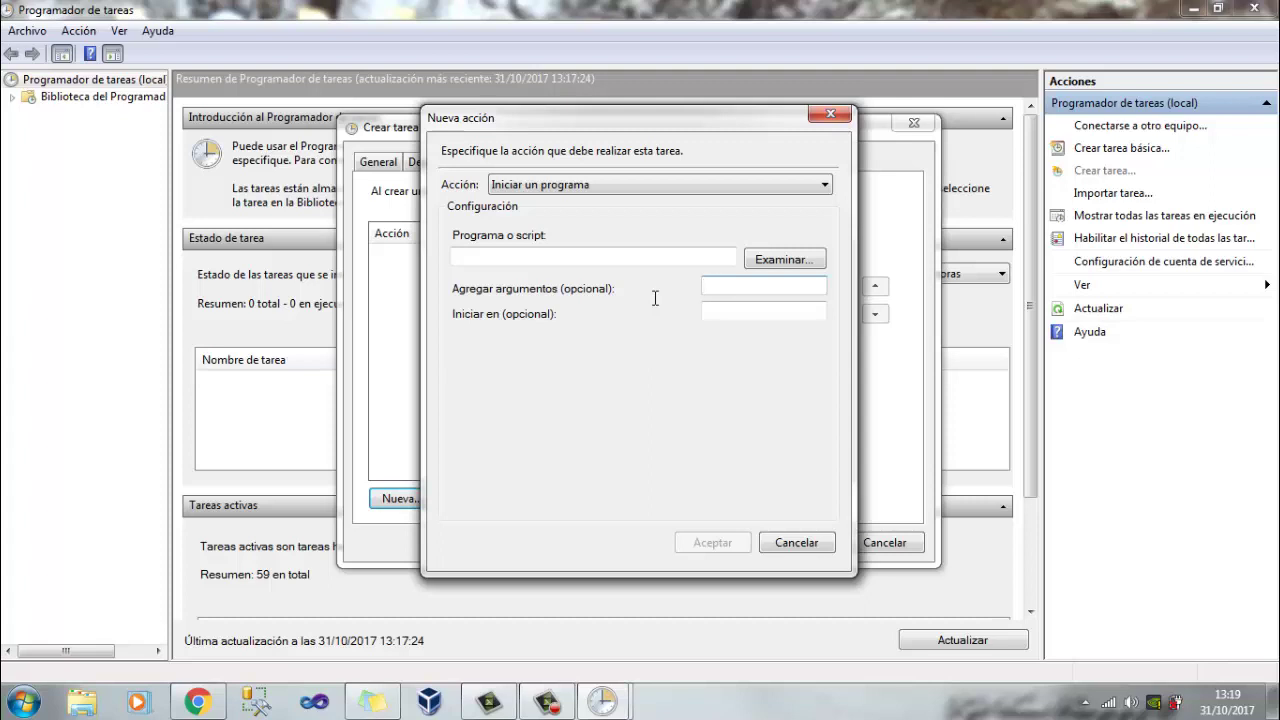
{"action": "type", "text": "robocopy"}
{"action": "key", "text": "shift+Home"}
{"action": "key", "text": "ctrl+x"}
Step: Browse for backup.bat on the desktop as the action's program or script, and accept the action
{"action": "key", "text": "shift+Tab"}
{"action": "key", "text": "Return"}
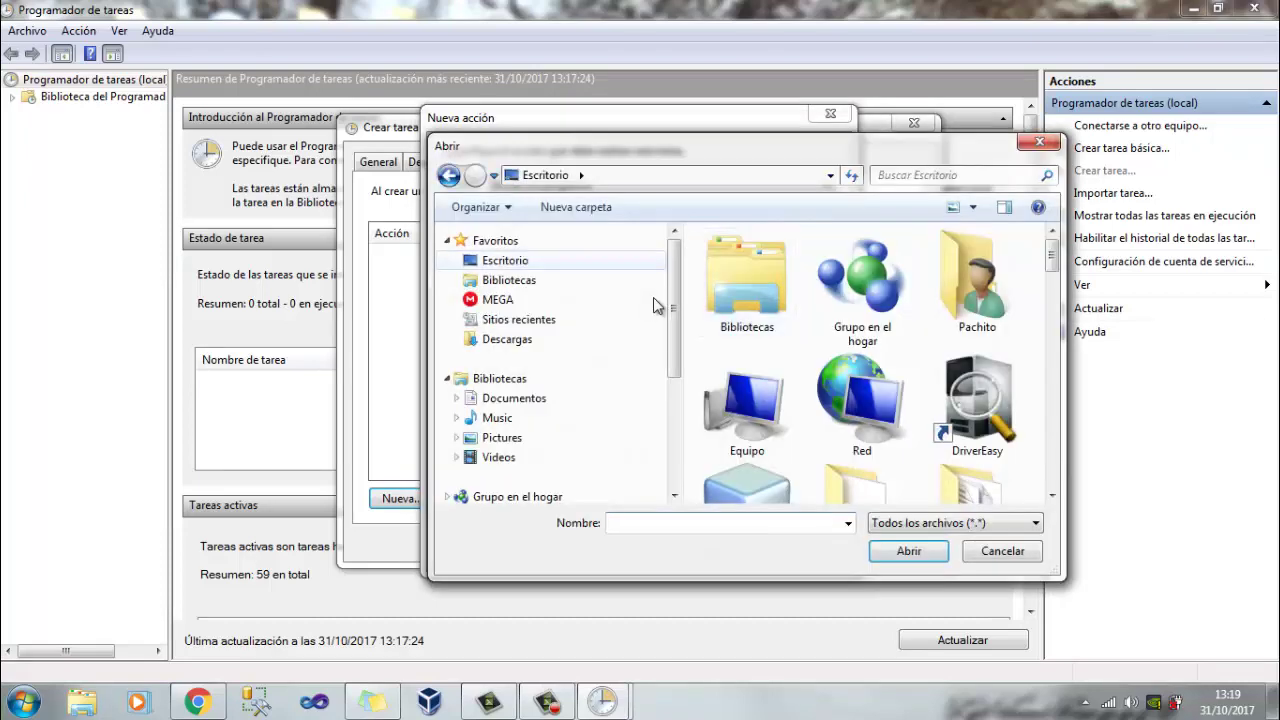
{"action": "key", "text": "shift+Tab"}
{"action": "scroll", "coordinate": [653, 297], "scroll_direction": "down", "scroll_amount": 4}
{"action": "key", "text": "b"}
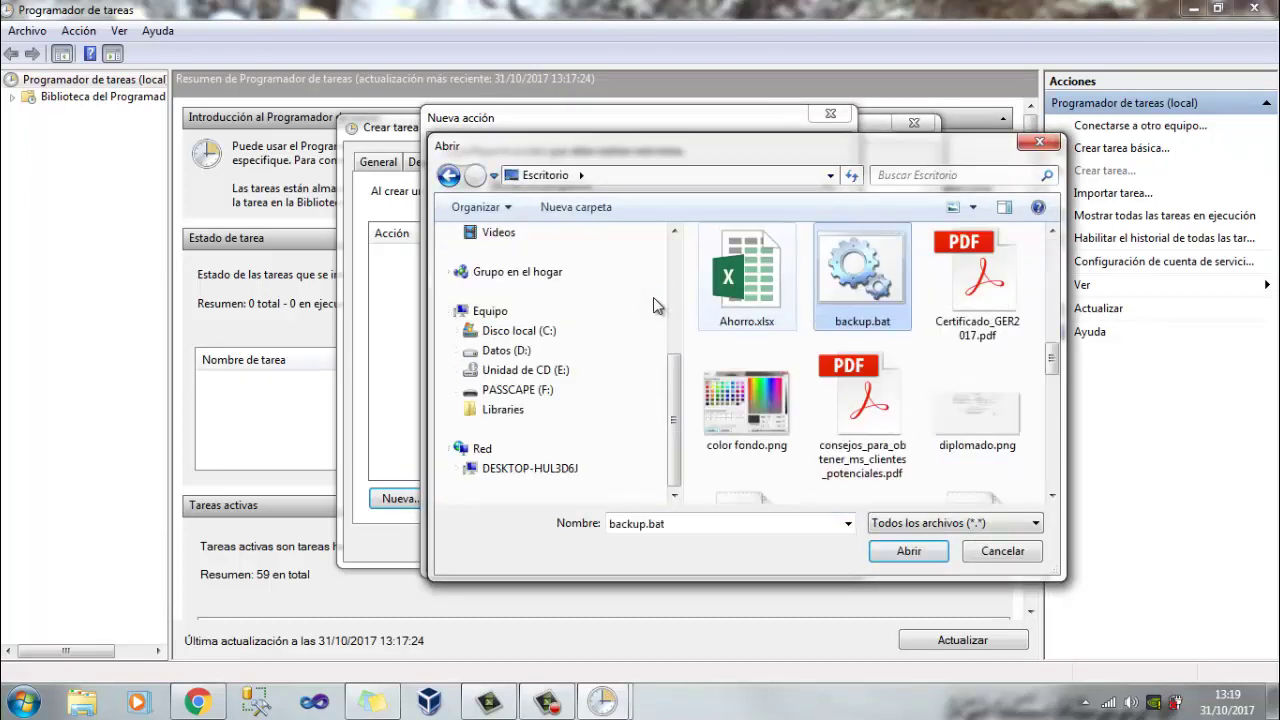
{"action": "key", "text": "Return"}
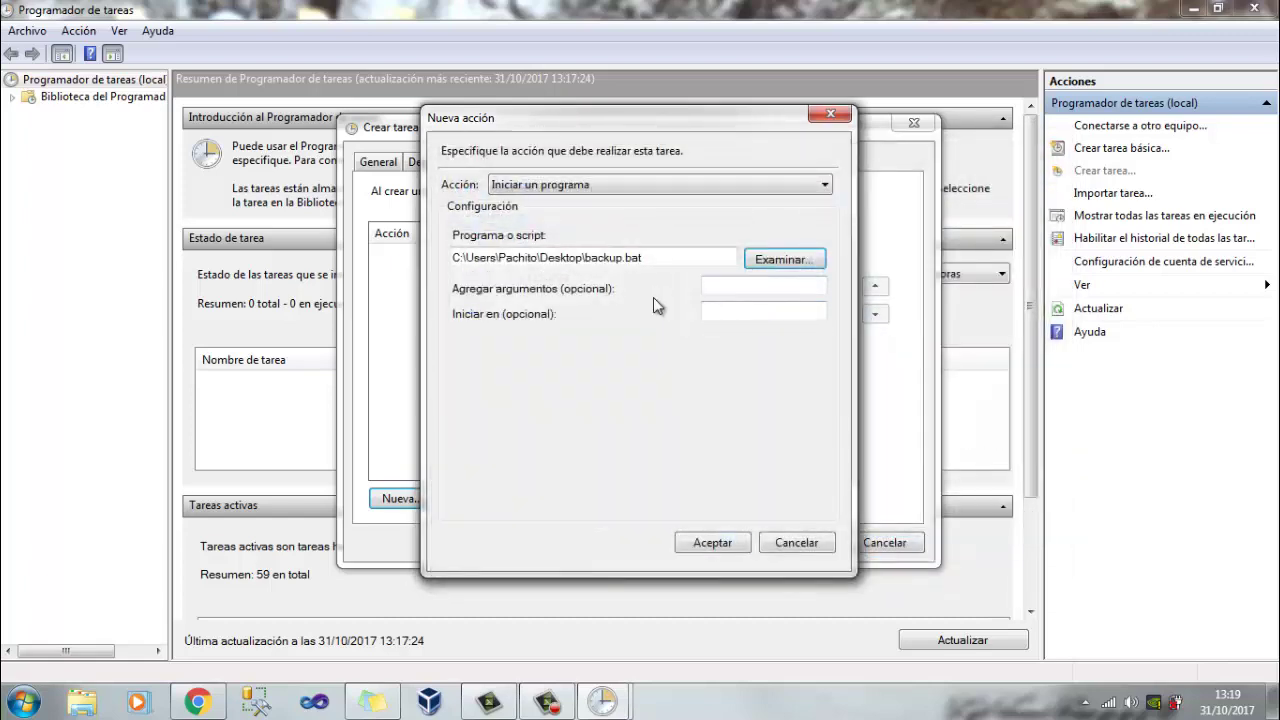
{"action": "key", "text": "Return"}
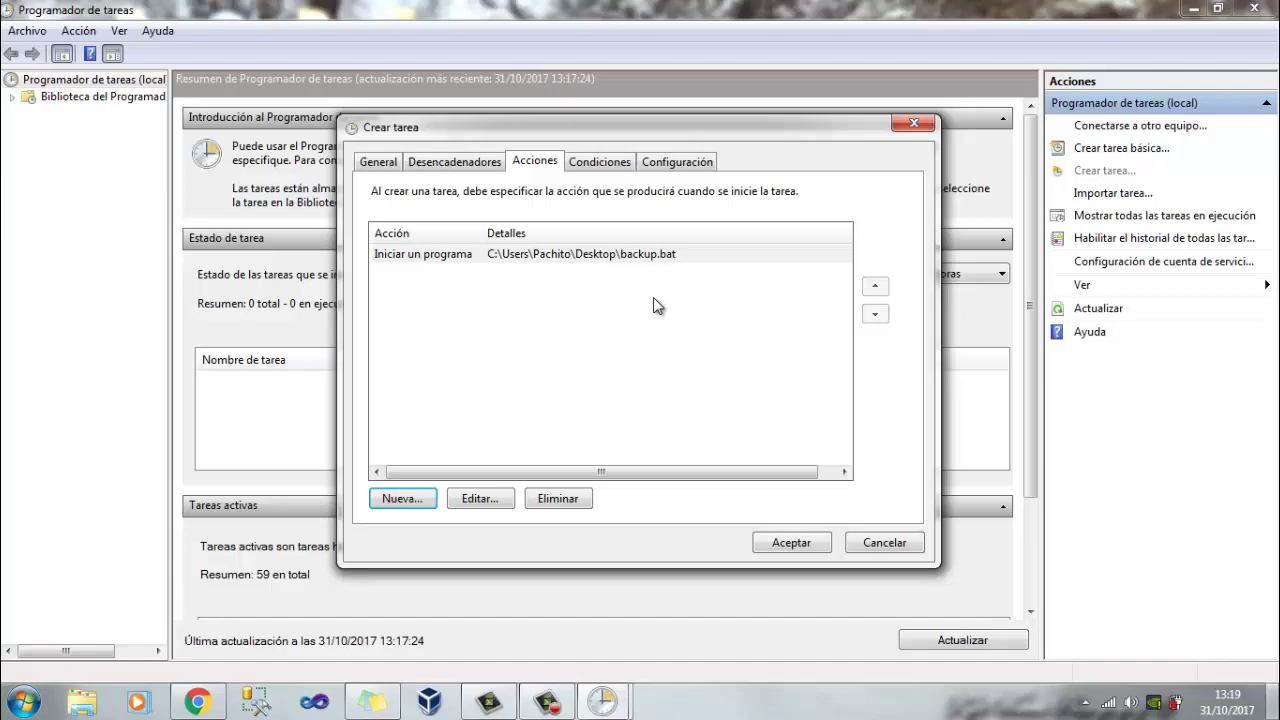
Step: Open the ejemploValidacion folder from the desktop and, in a second Explorer window, the Backup folder on PASSCAPE (F:)
{"action": "key", "text": "super+d"}
{"action": "double_click", "coordinate": [40, 150]}
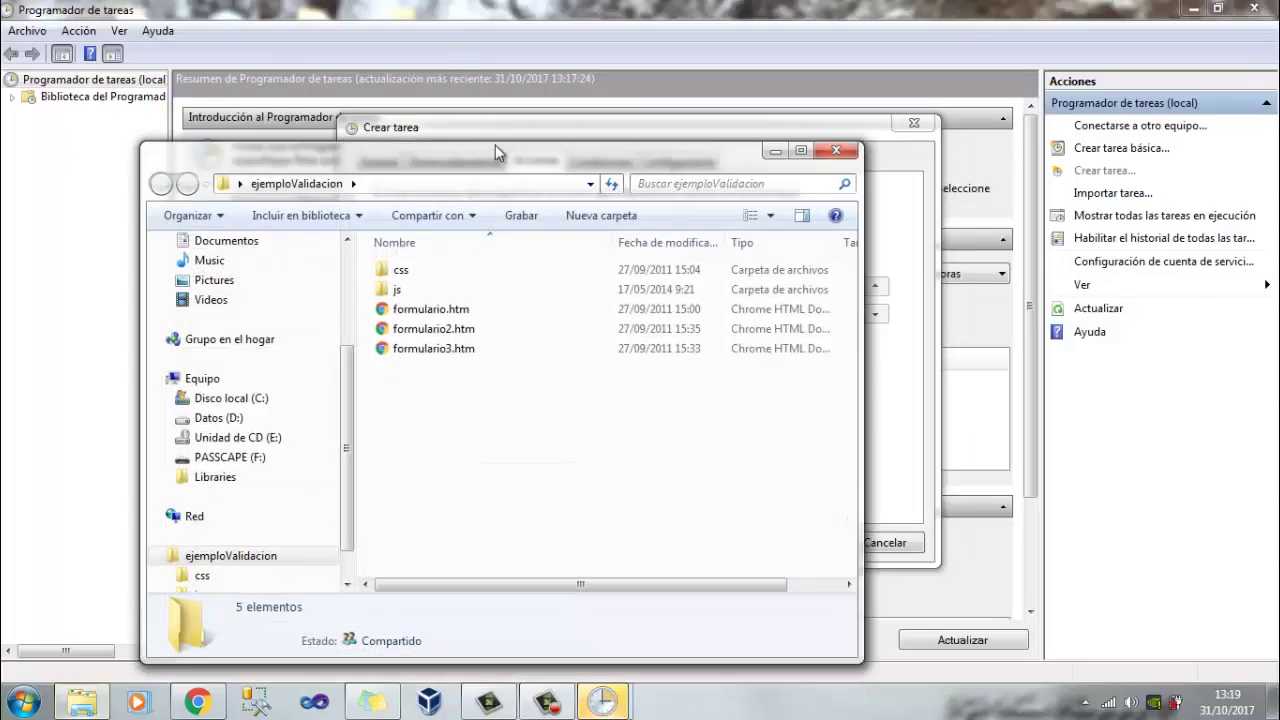
{"action": "left_click", "coordinate": [24, 702]}
{"action": "left_click", "coordinate": [287, 388]}
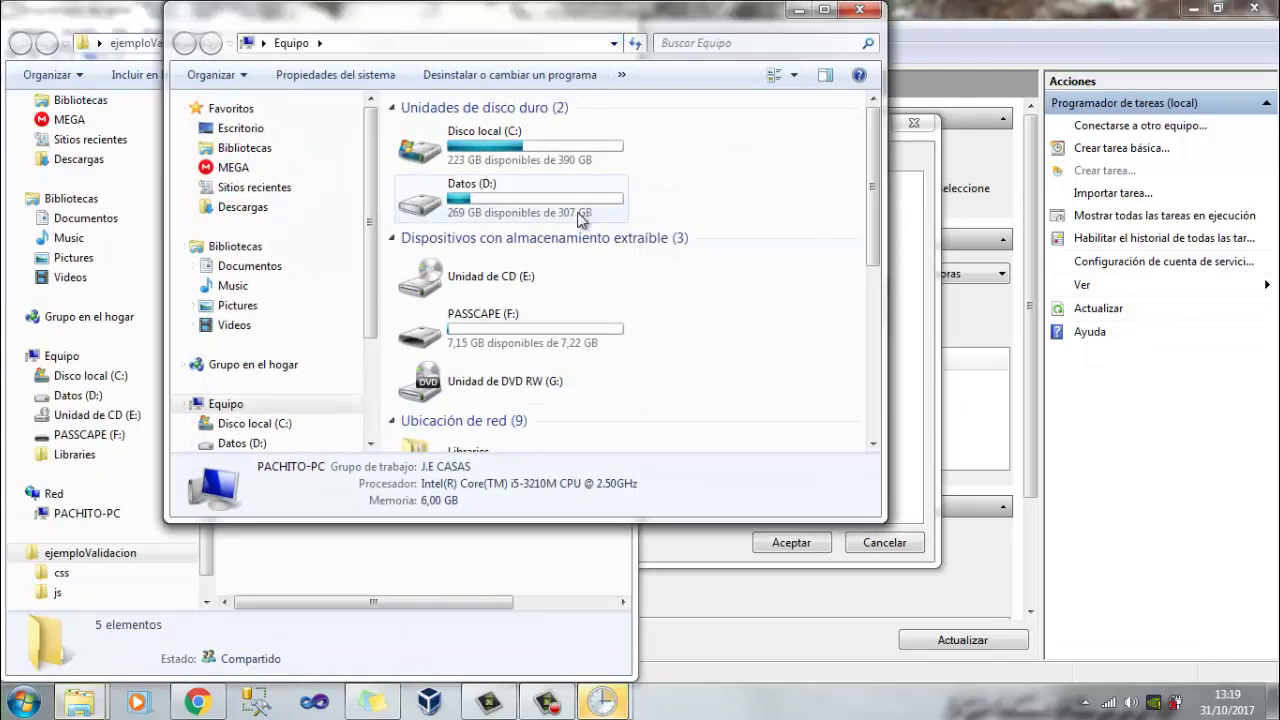
{"action": "left_click", "coordinate": [580, 220]}
{"action": "double_click", "coordinate": [563, 325]}
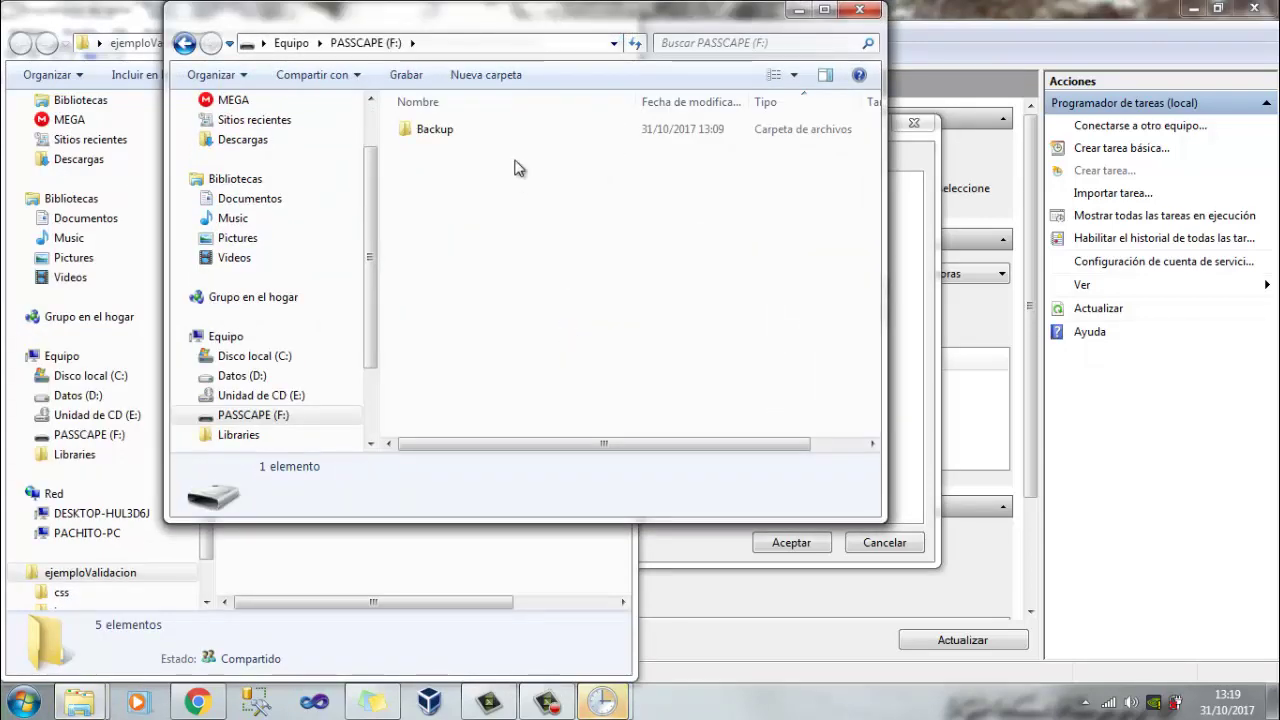
{"action": "double_click", "coordinate": [438, 131]}
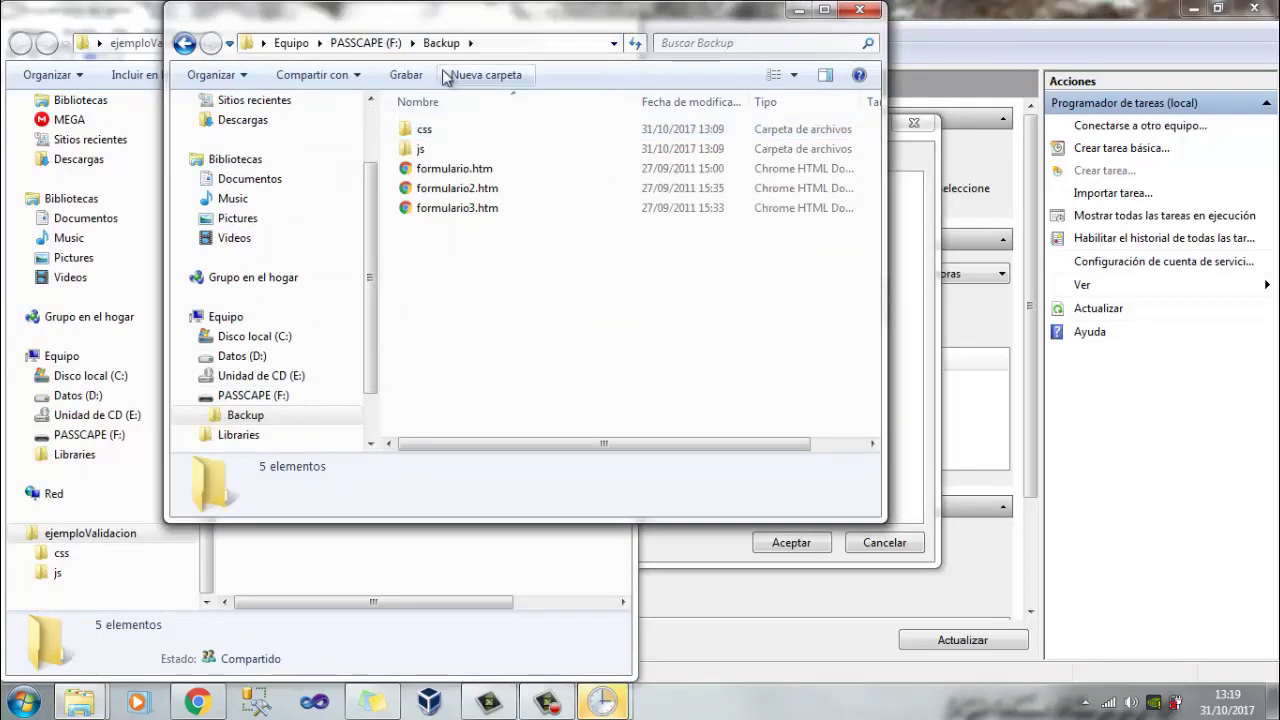
Step: Delete all files and folders inside the Backup folder, and dock its window beside the ejemploValidacion window
{"action": "left_click_drag", "start_coordinate": [528, 300], "coordinate": [458, 104]}
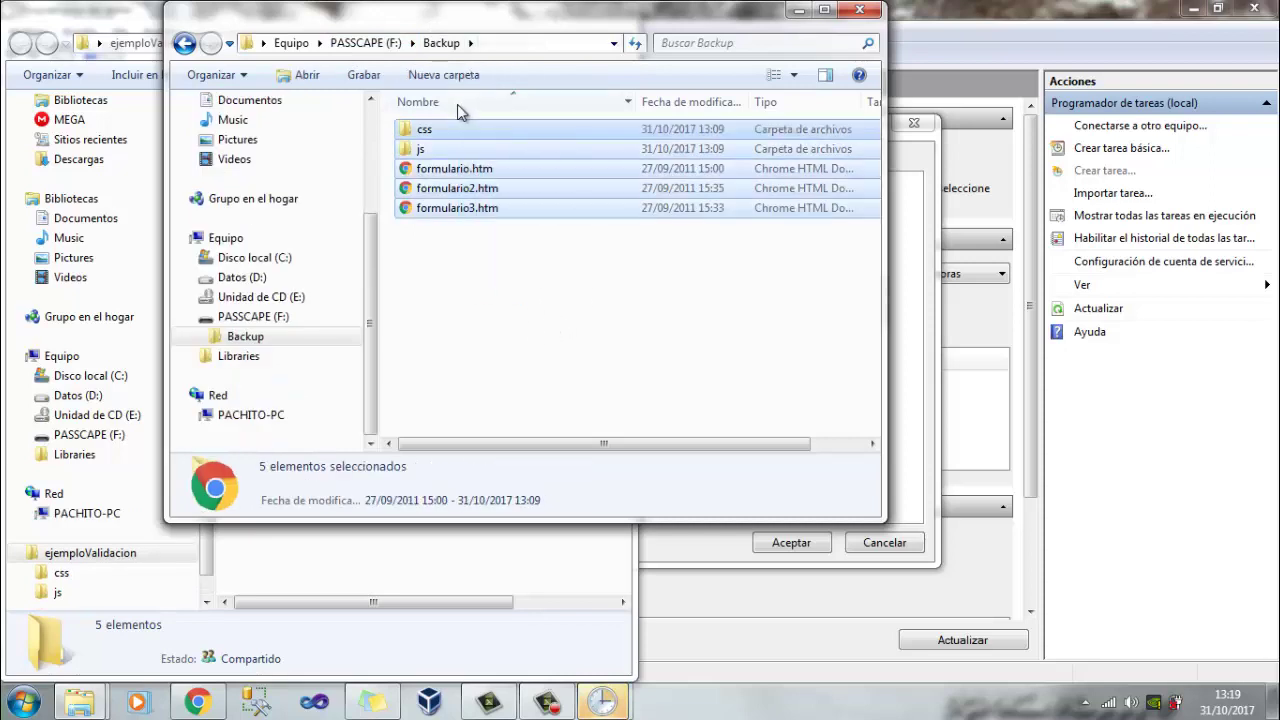
{"action": "key", "text": "Delete"}
{"action": "key", "text": "Return"}
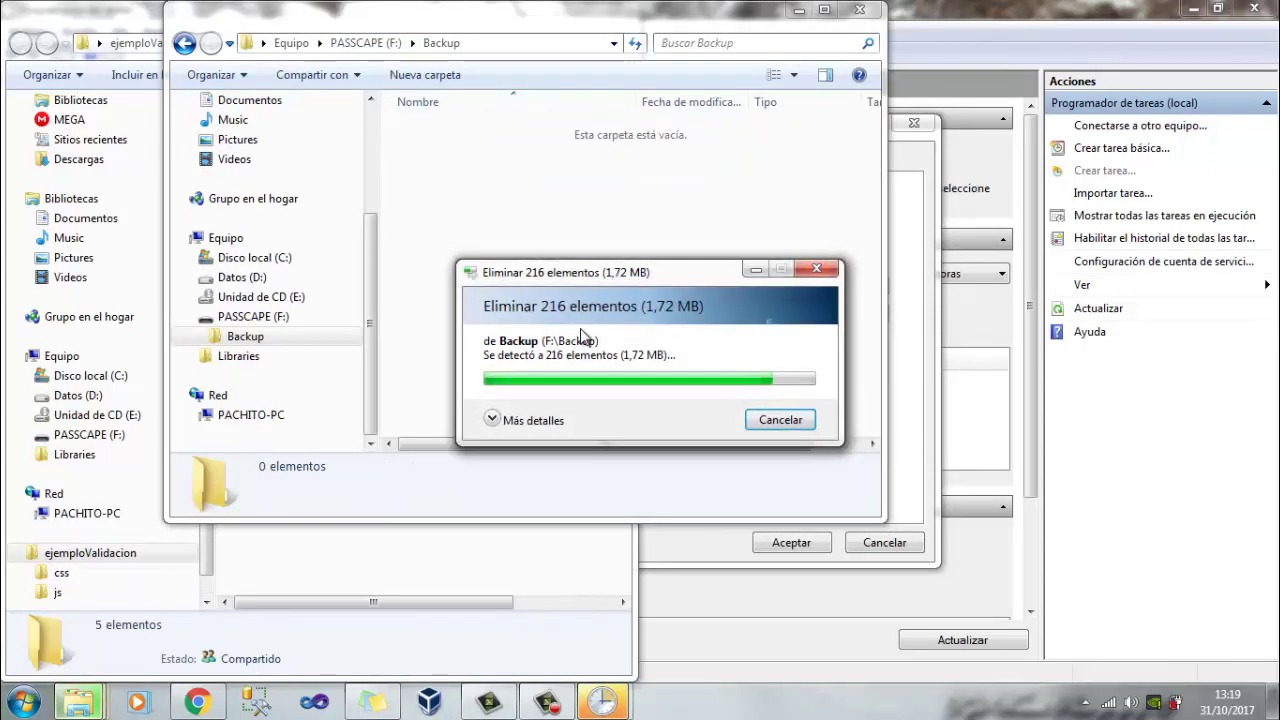
{"action": "left_click_drag", "start_coordinate": [433, 18], "coordinate": [1273, 97]}
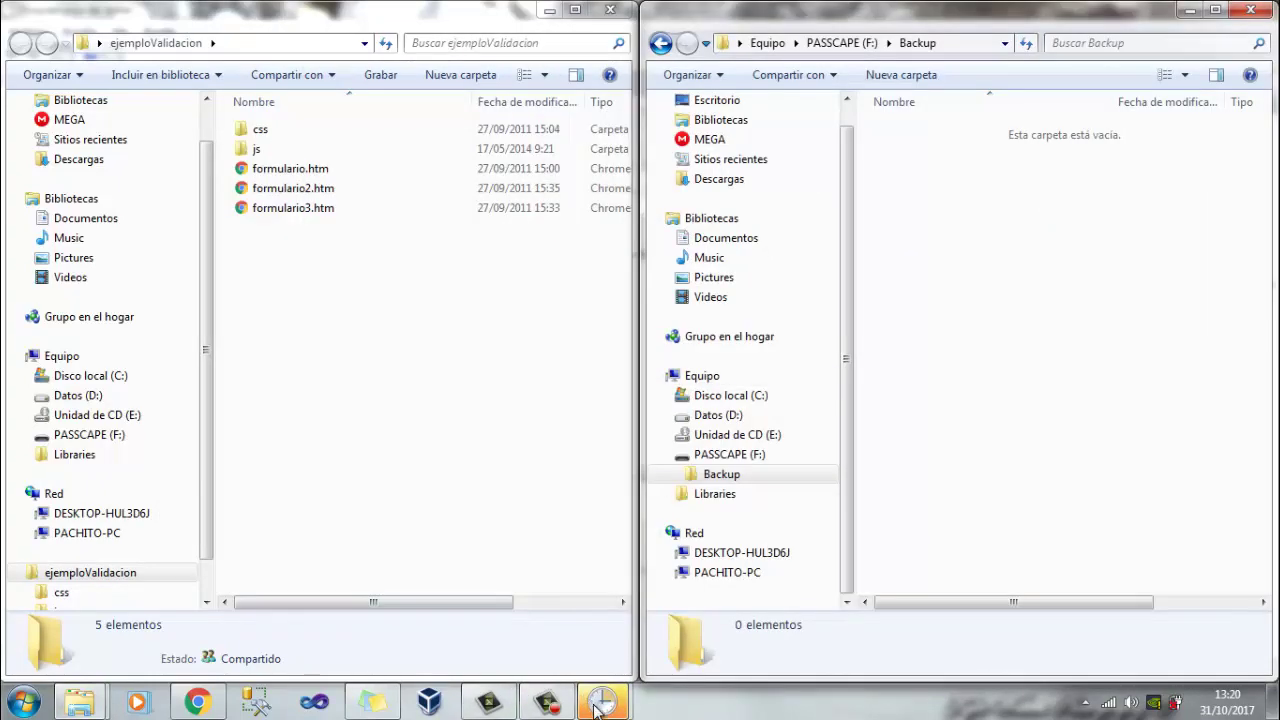
Step: Return to the new task in Programador de tareas and set the daily trigger's start time to 13:21:11, checking the system clock
{"action": "mouse_move", "coordinate": [601, 705]}
{"action": "left_click", "coordinate": [670, 615]}
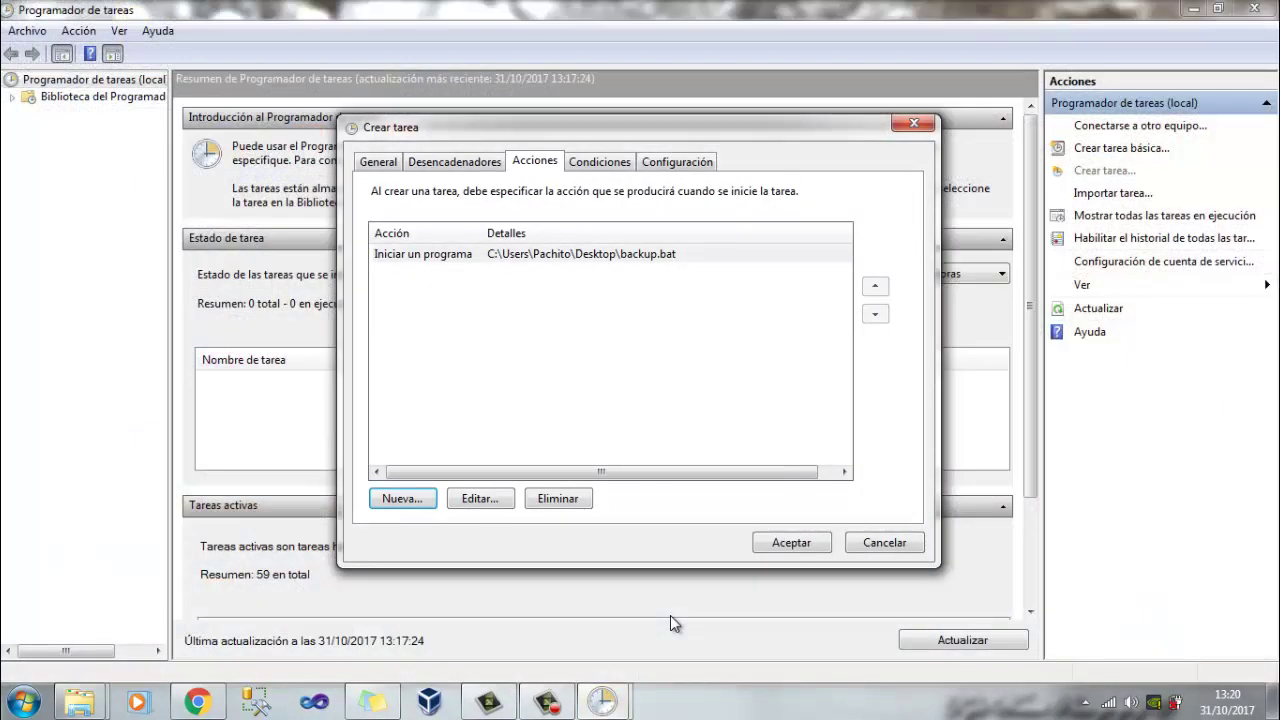
{"action": "key", "text": "ctrl+shift+Tab"}
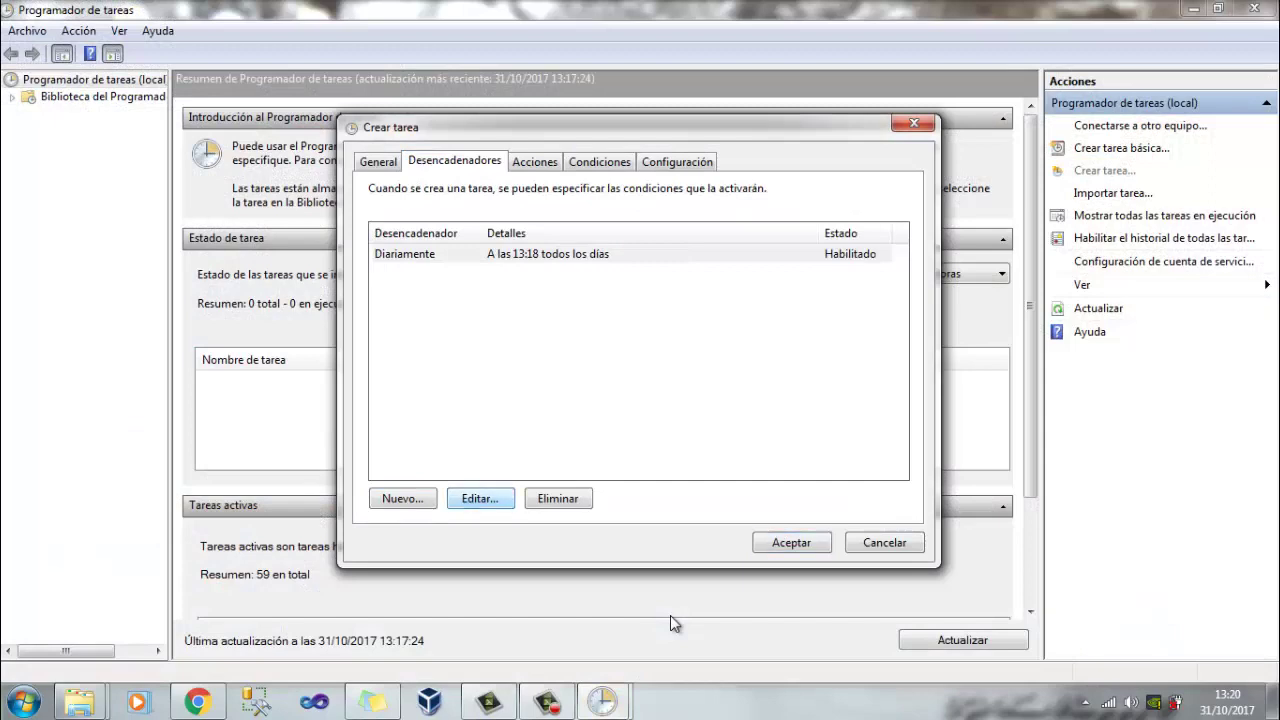
{"action": "key", "text": "Return"}
{"action": "left_click", "coordinate": [1227, 700]}
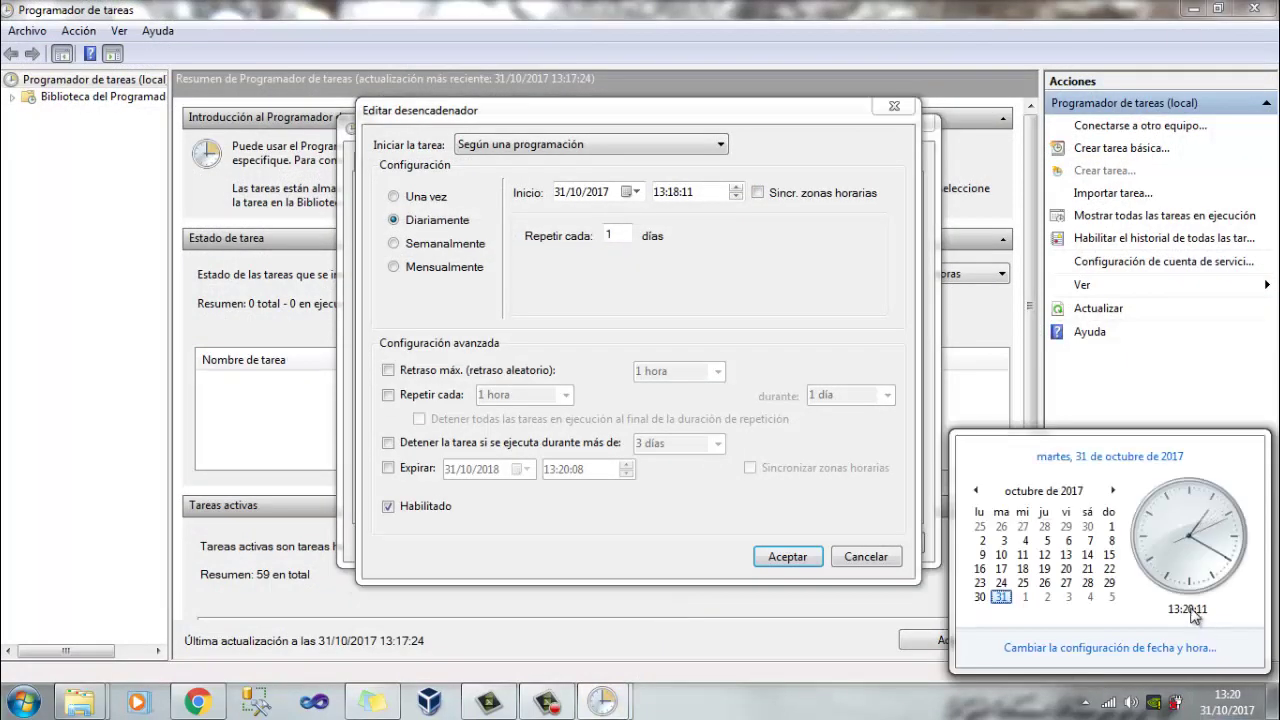
{"action": "left_click", "coordinate": [671, 192]}
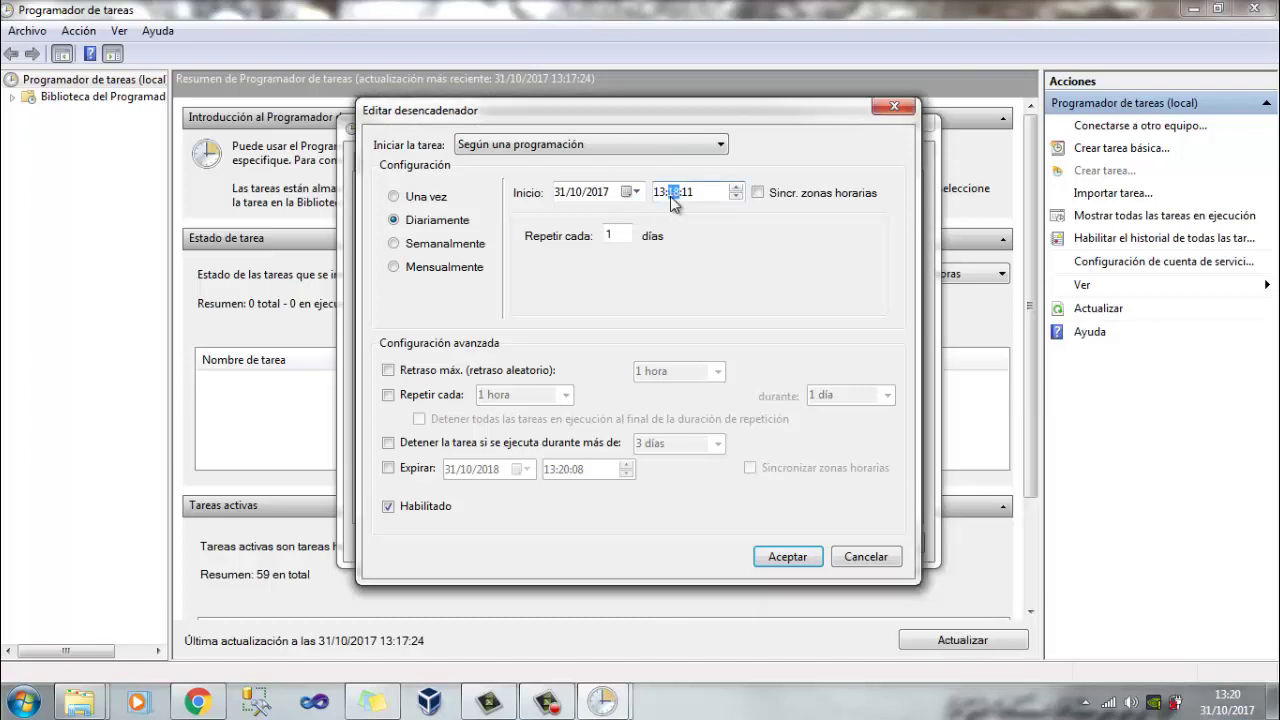
{"action": "type", "text": "21"}
{"action": "key", "text": "Return"}
Step: Review the task's conditions, additional configuration and general options, and create the task
{"action": "key", "text": "ctrl+Tab"}
{"action": "key", "text": "ctrl+Tab"}
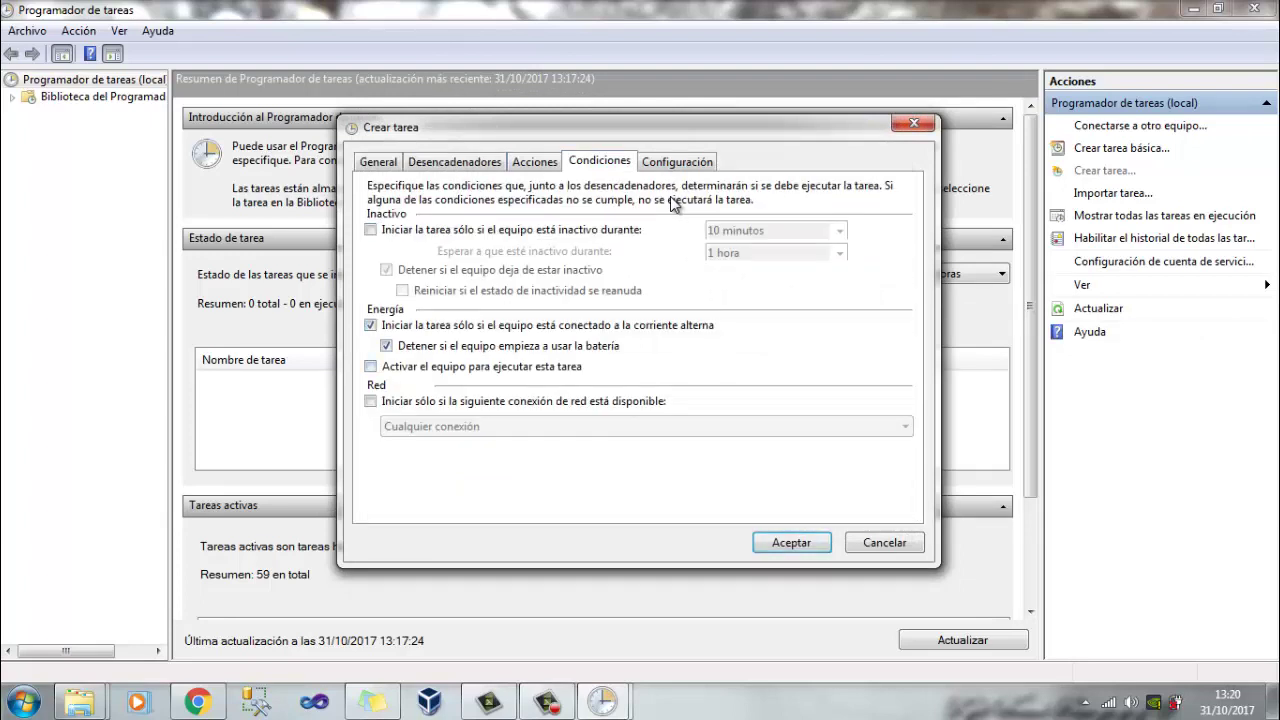
{"action": "key", "text": "ctrl+Tab"}
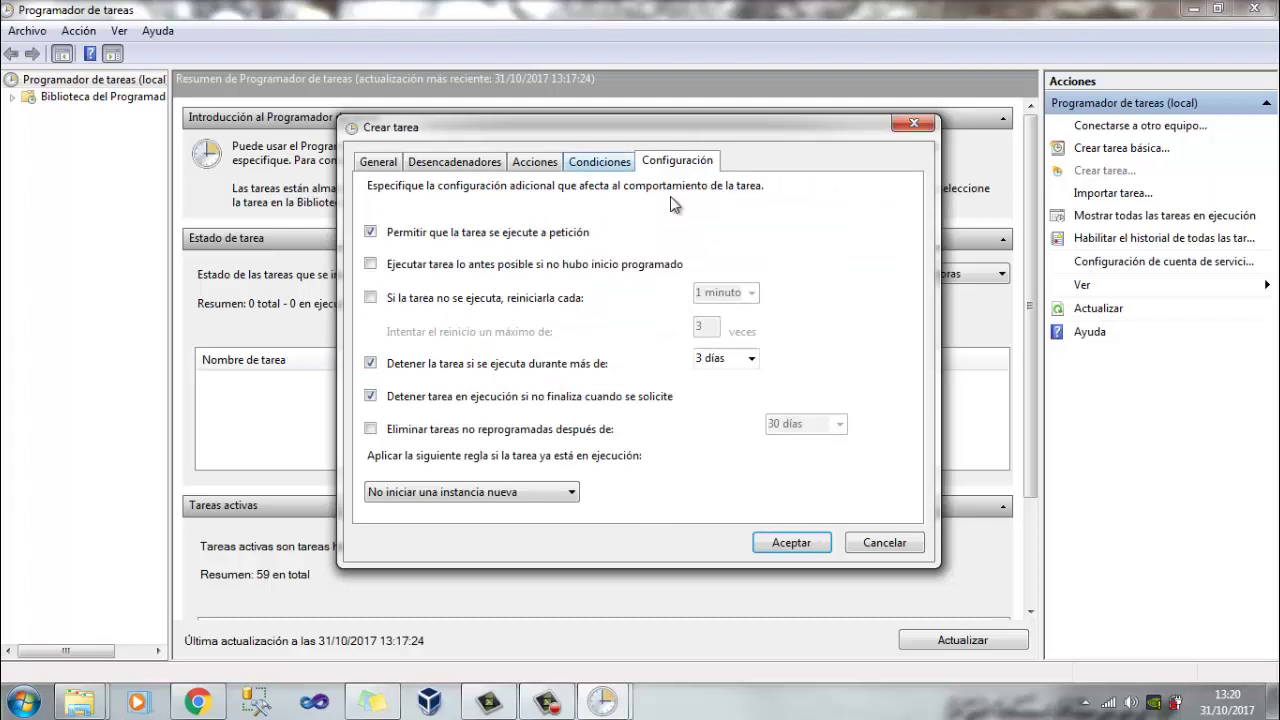
{"action": "key", "text": "ctrl+shift+Tab"}
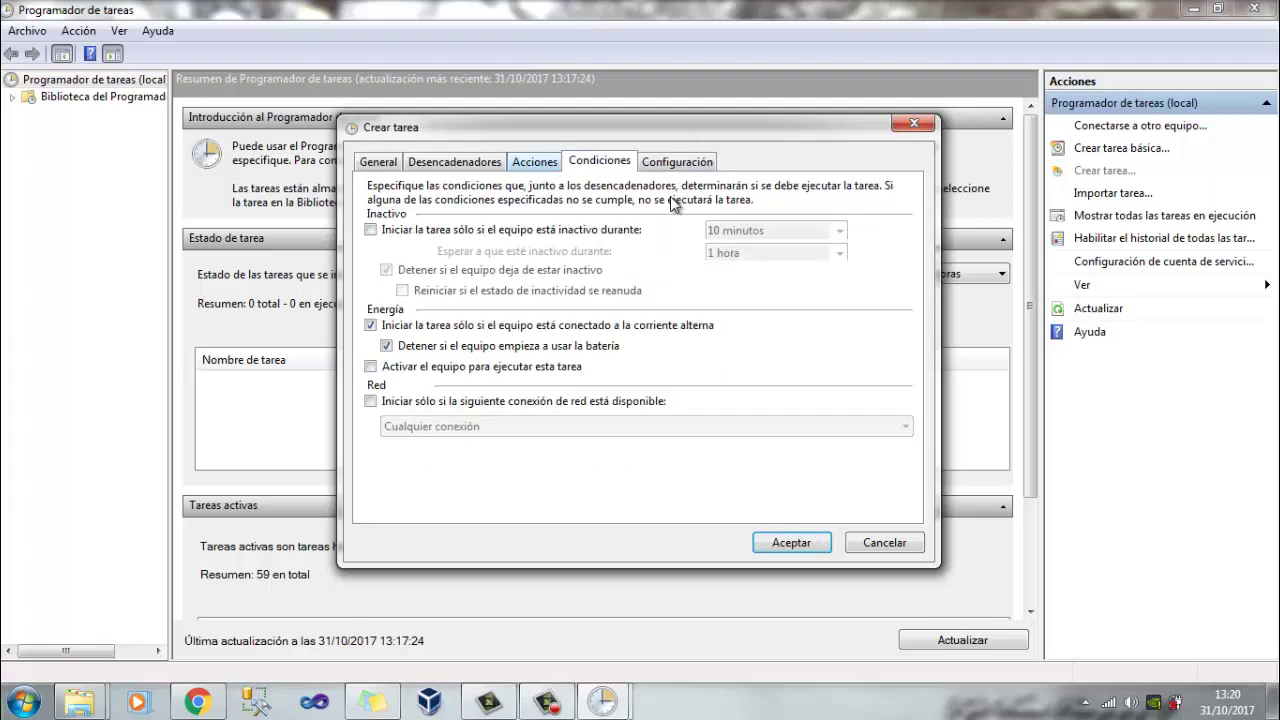
{"action": "key", "text": "ctrl+shift+Tab"}
{"action": "key", "text": "ctrl+shift+Tab"}
{"action": "key", "text": "ctrl+shift+Tab"}
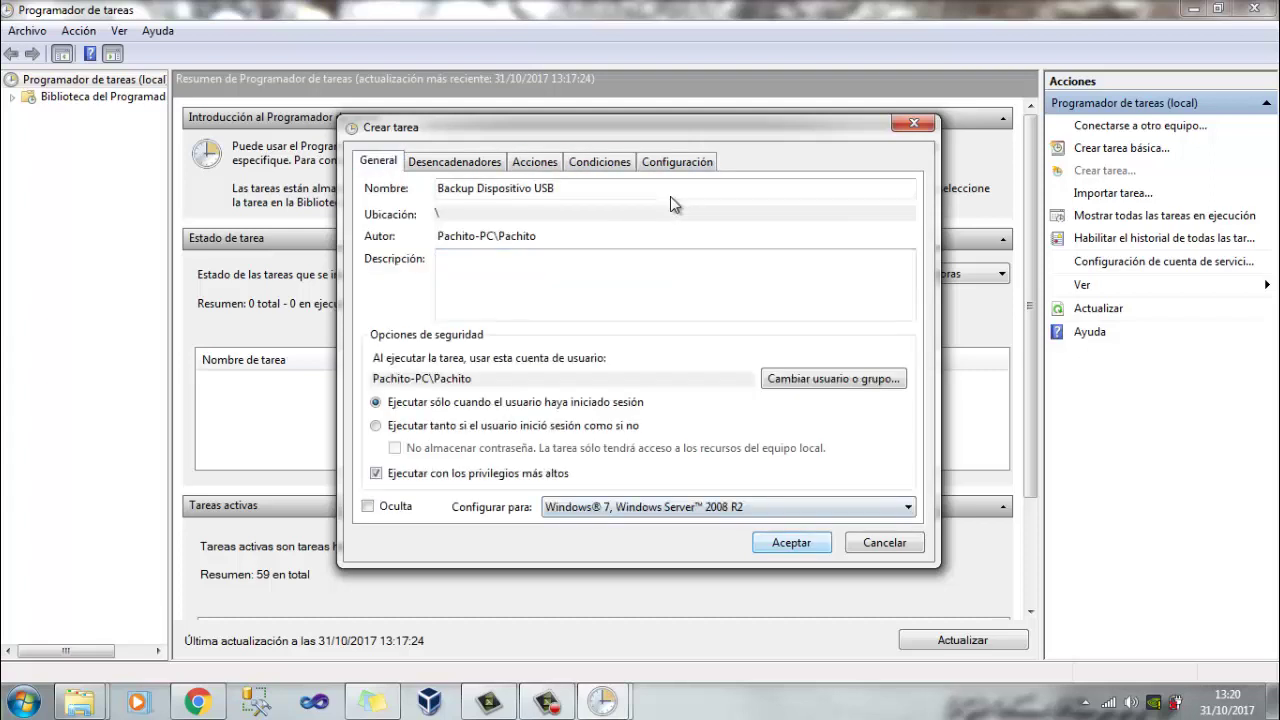
{"action": "key", "text": "Return"}
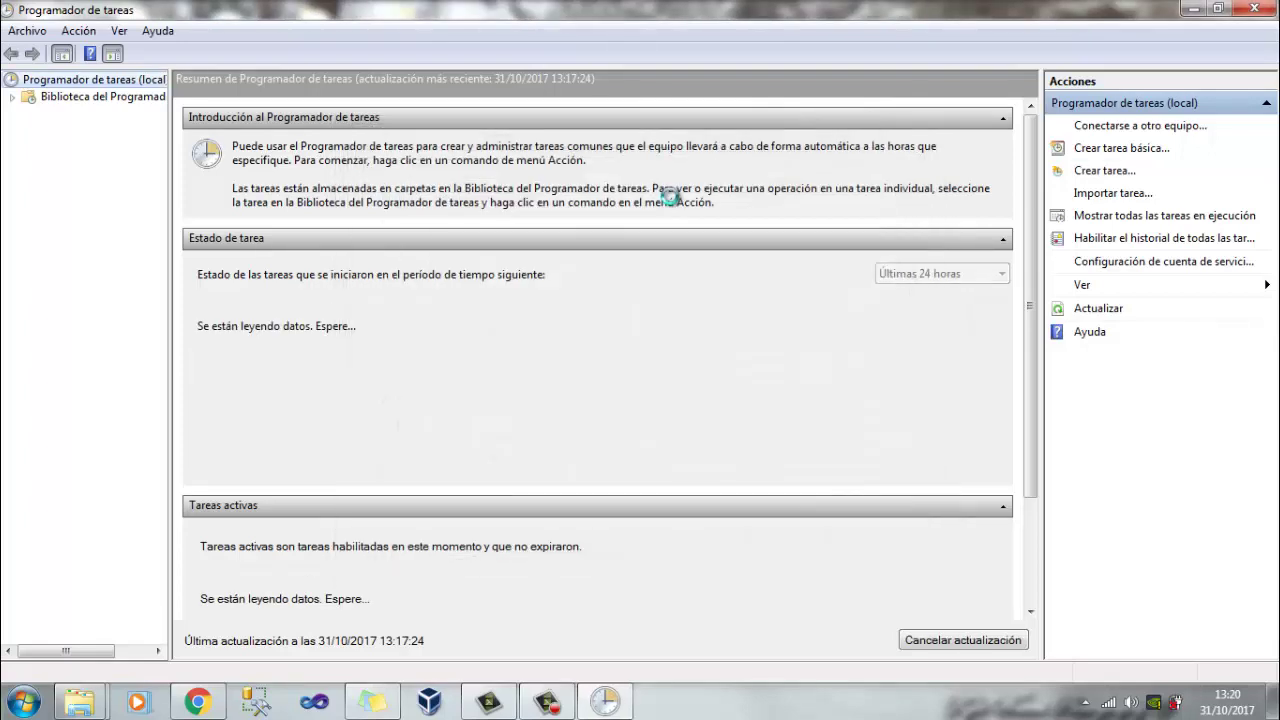
Step: Look through the task list in Biblioteca del Programador de tareas, and bring back the two folder windows
{"action": "key", "text": "Down"}
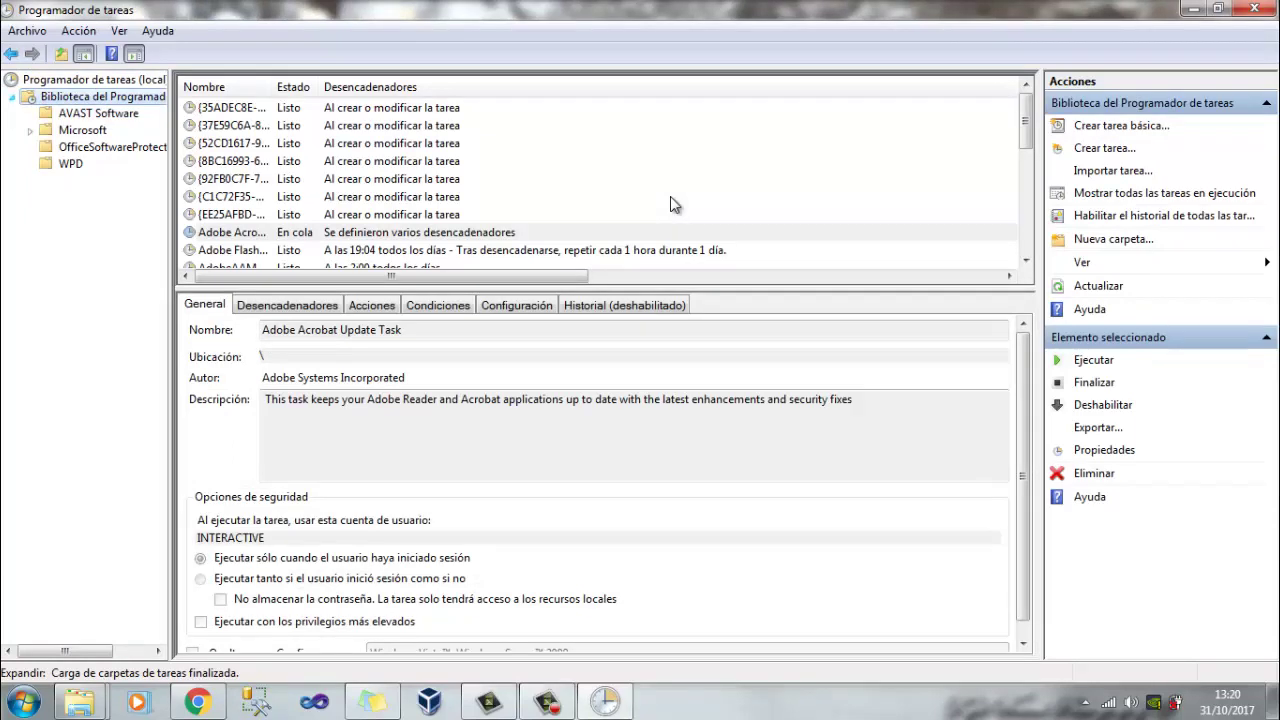
{"action": "key", "text": "Up"}
{"action": "key", "text": "Up"}
{"action": "key", "text": "Up"}
{"action": "key", "text": "Up"}
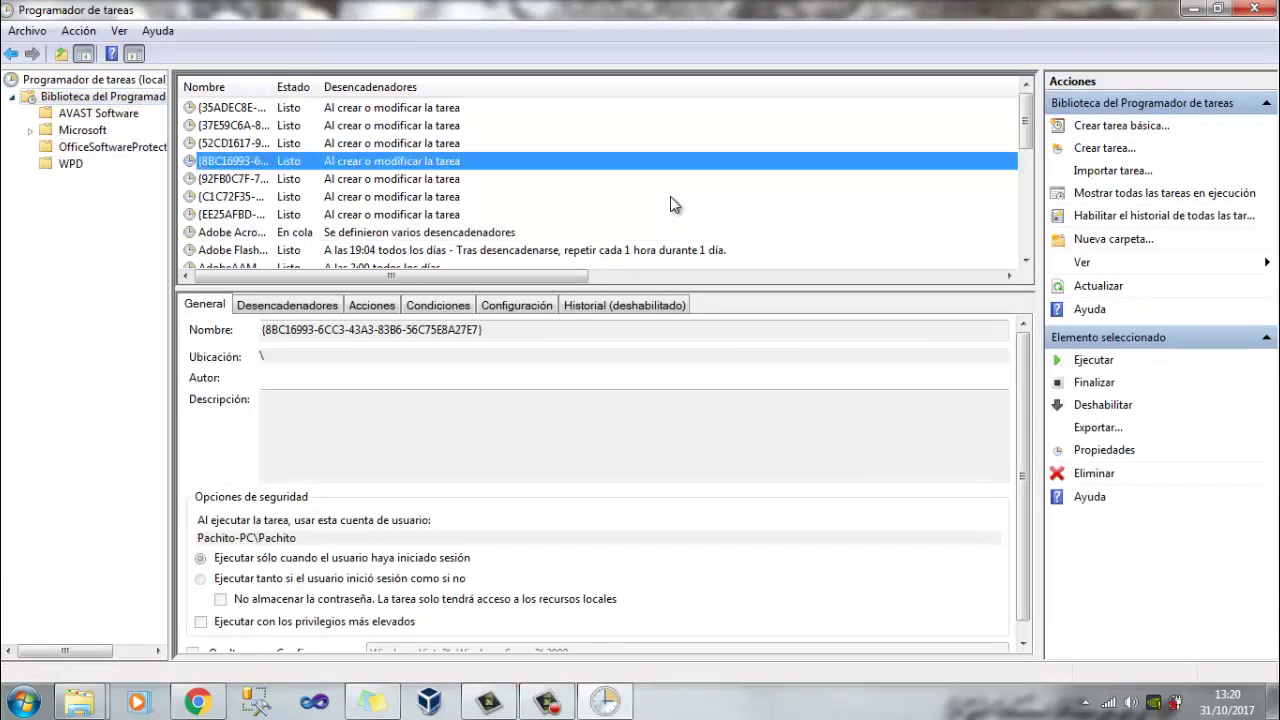
{"action": "scroll", "coordinate": [672, 204], "scroll_direction": "down", "scroll_amount": 5}
{"action": "key", "text": "Up"}
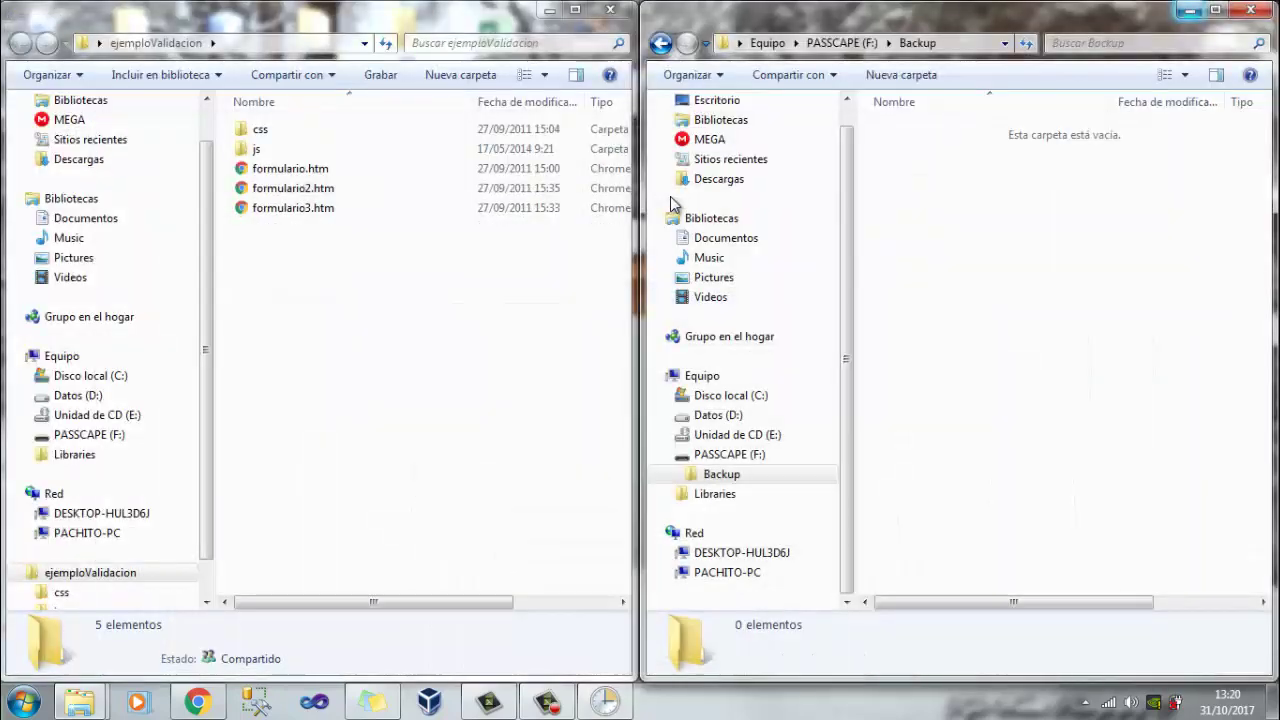
Step: Watch the system clock until the scheduled backup runs, and check its console output and the Backup folder
{"action": "left_click", "coordinate": [1254, 709]}
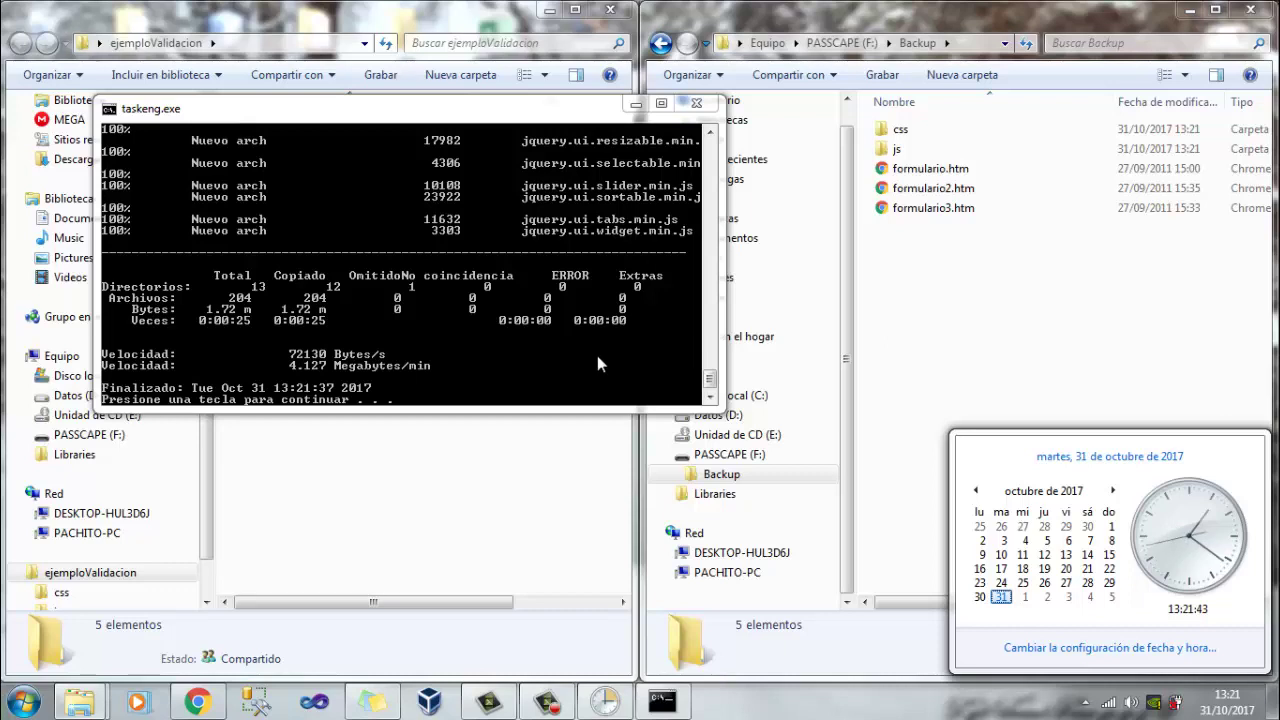
{"action": "left_click", "coordinate": [432, 358]}
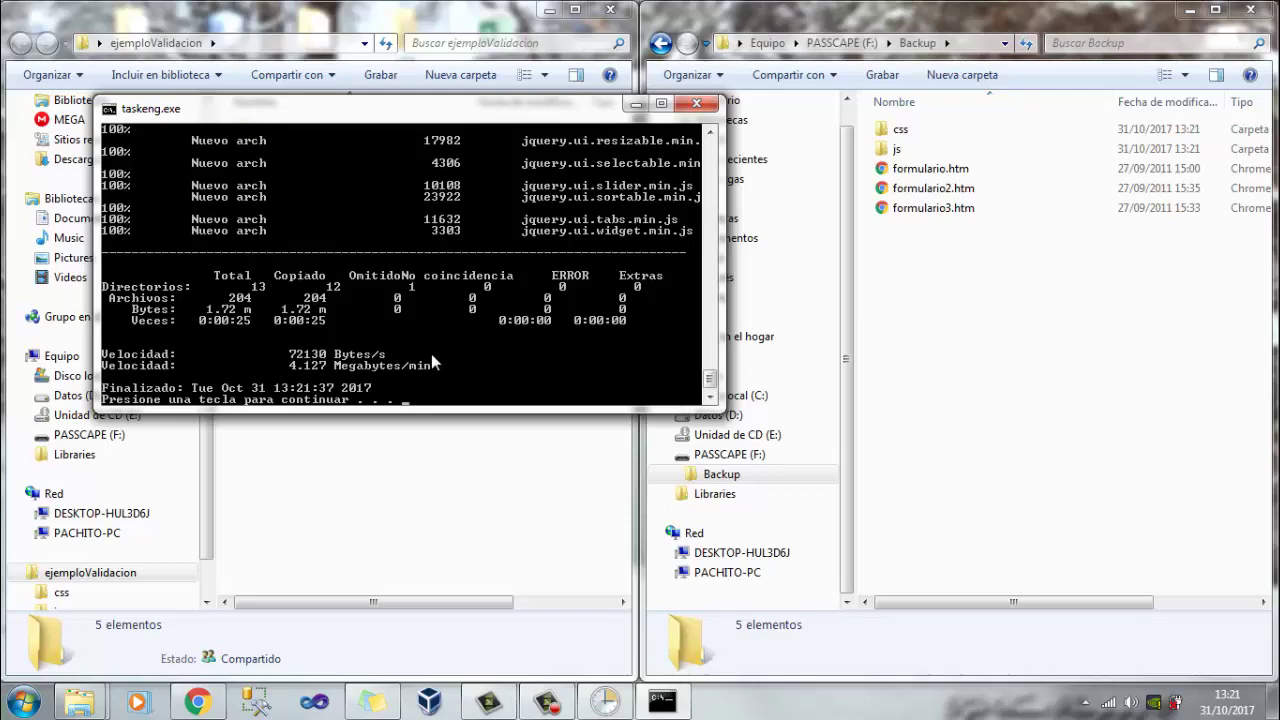
Step: Dismiss the finished backup console and compare the css, ui-lightness and images subfolders of ejemploValidacion with their copies in Backup
{"action": "key", "text": "Return"}
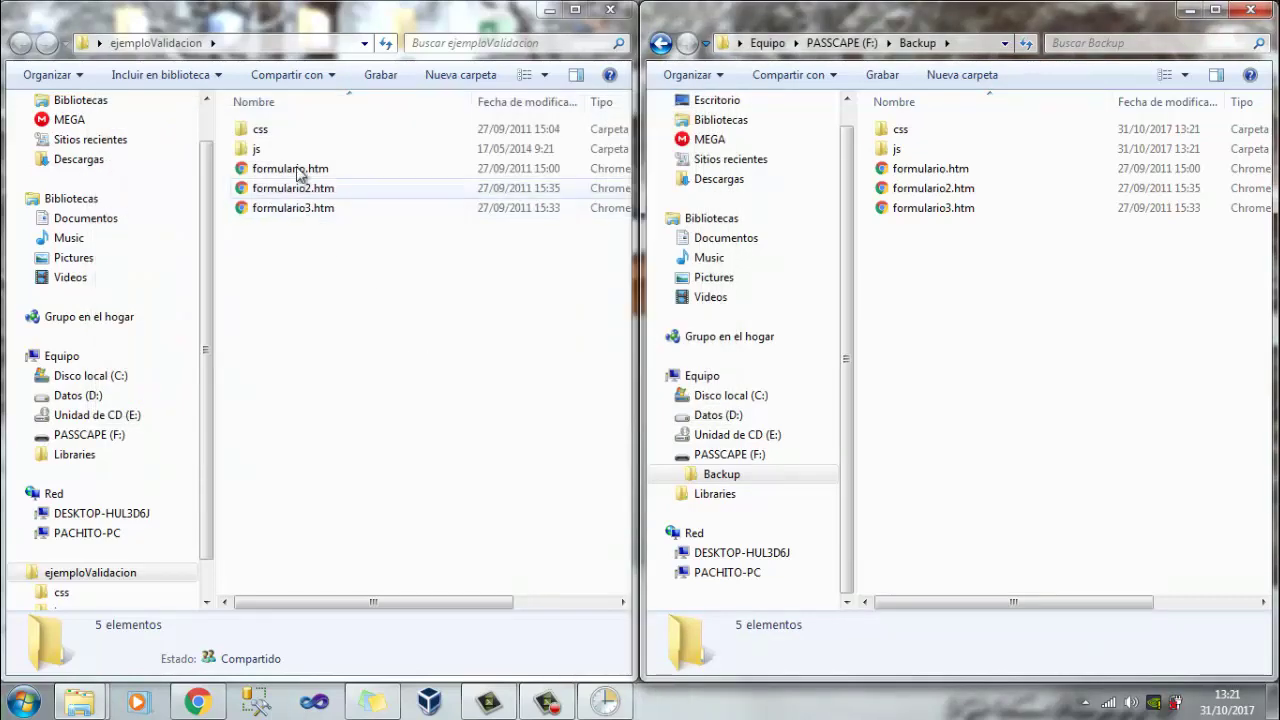
{"action": "double_click", "coordinate": [260, 129]}
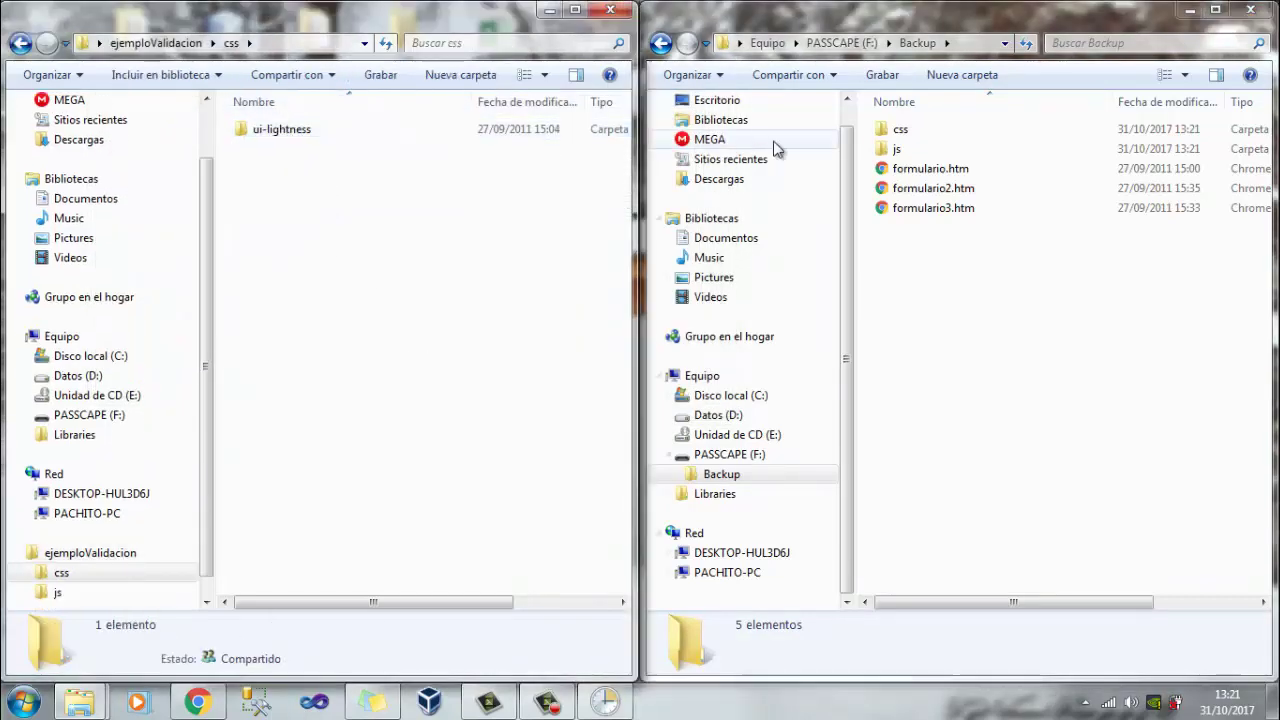
{"action": "double_click", "coordinate": [898, 131]}
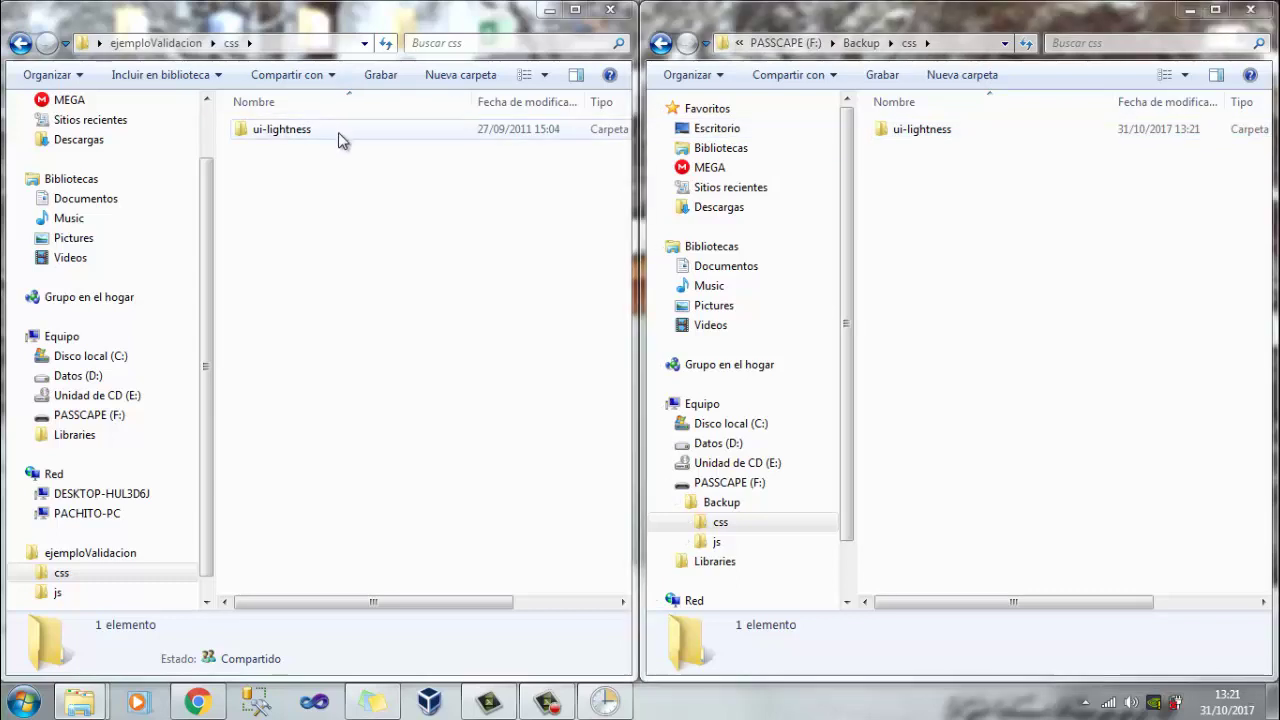
{"action": "double_click", "coordinate": [338, 131]}
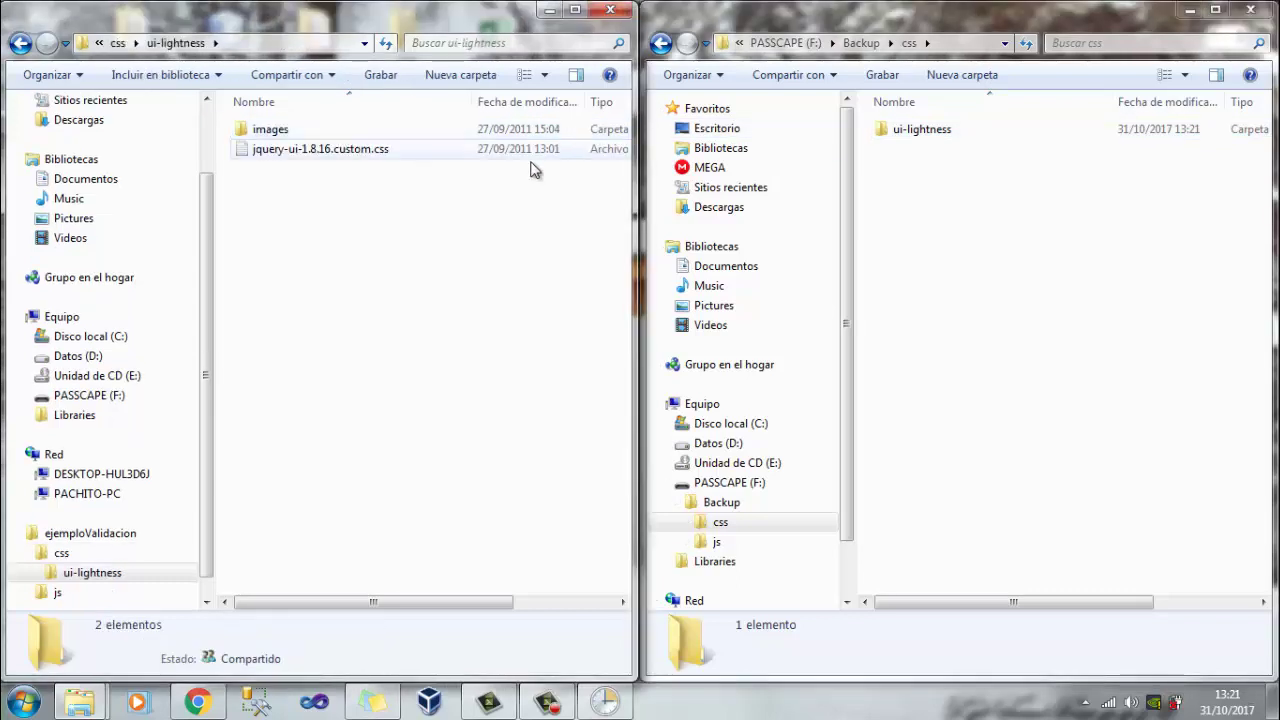
{"action": "double_click", "coordinate": [954, 131]}
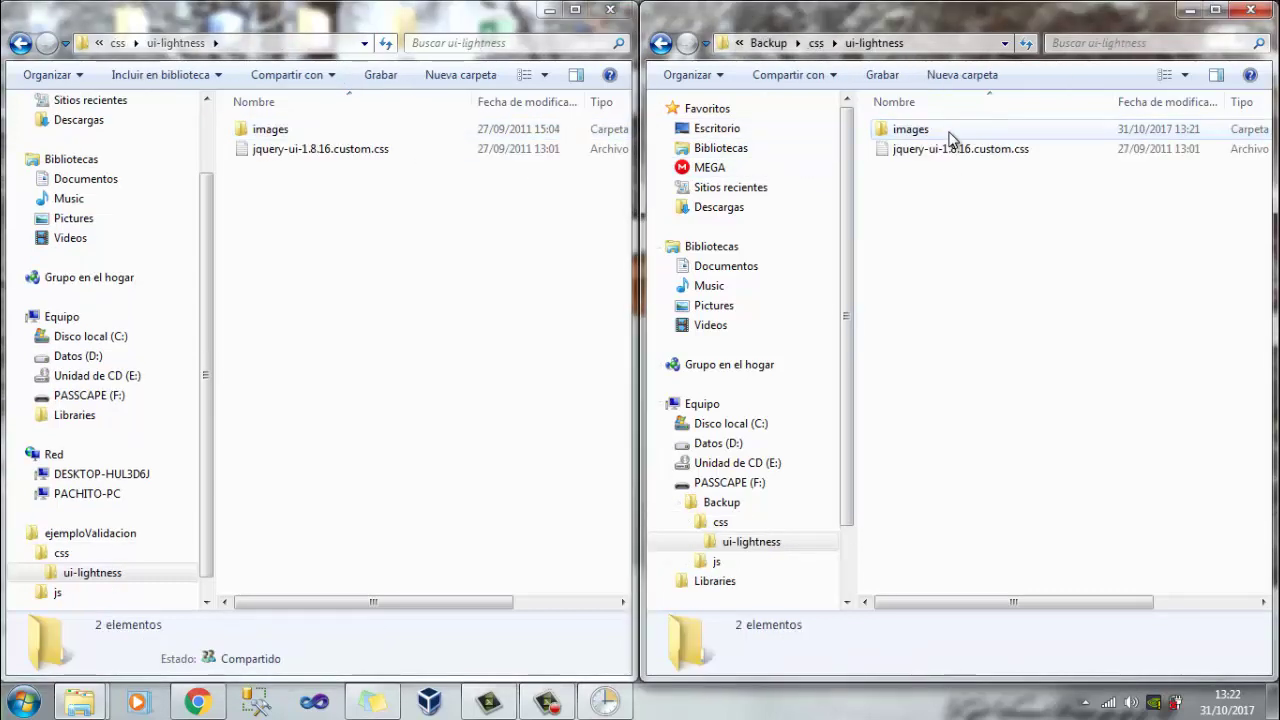
{"action": "double_click", "coordinate": [355, 129]}
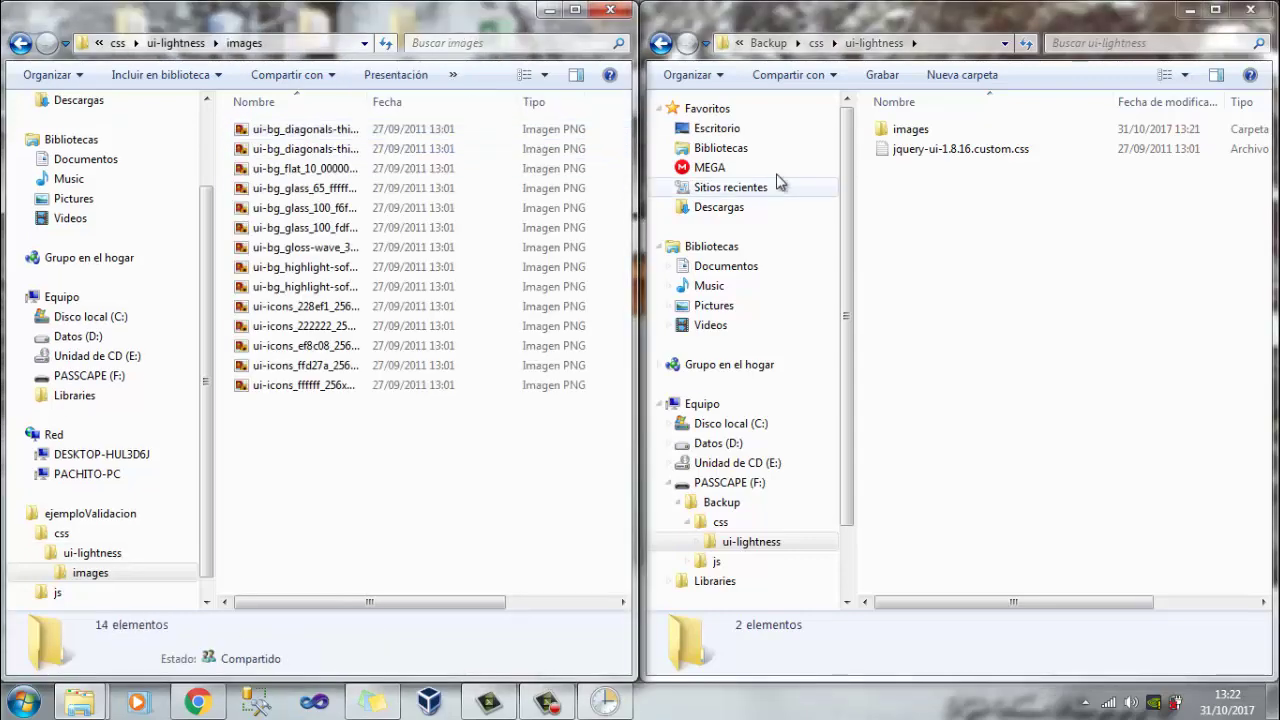
{"action": "double_click", "coordinate": [900, 129]}
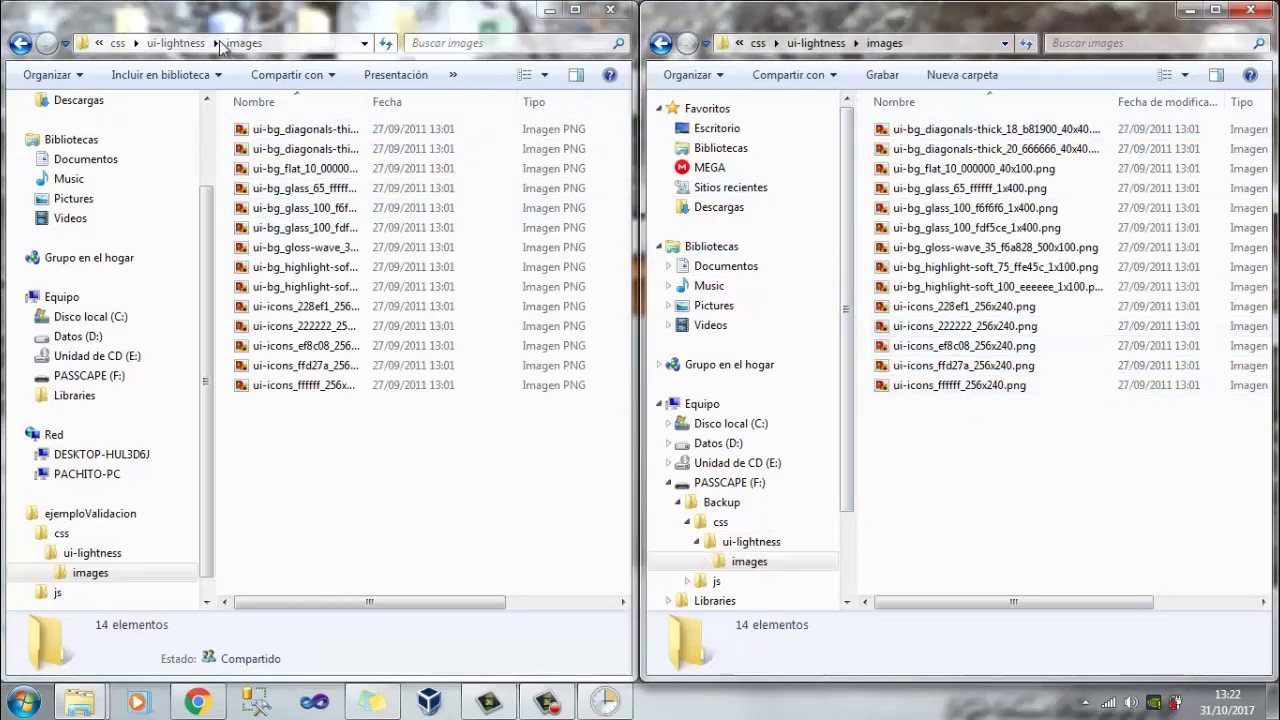
Step: Close the source and backup folder windows and switch back to Programador de tareas
{"action": "left_click", "coordinate": [1252, 12]}
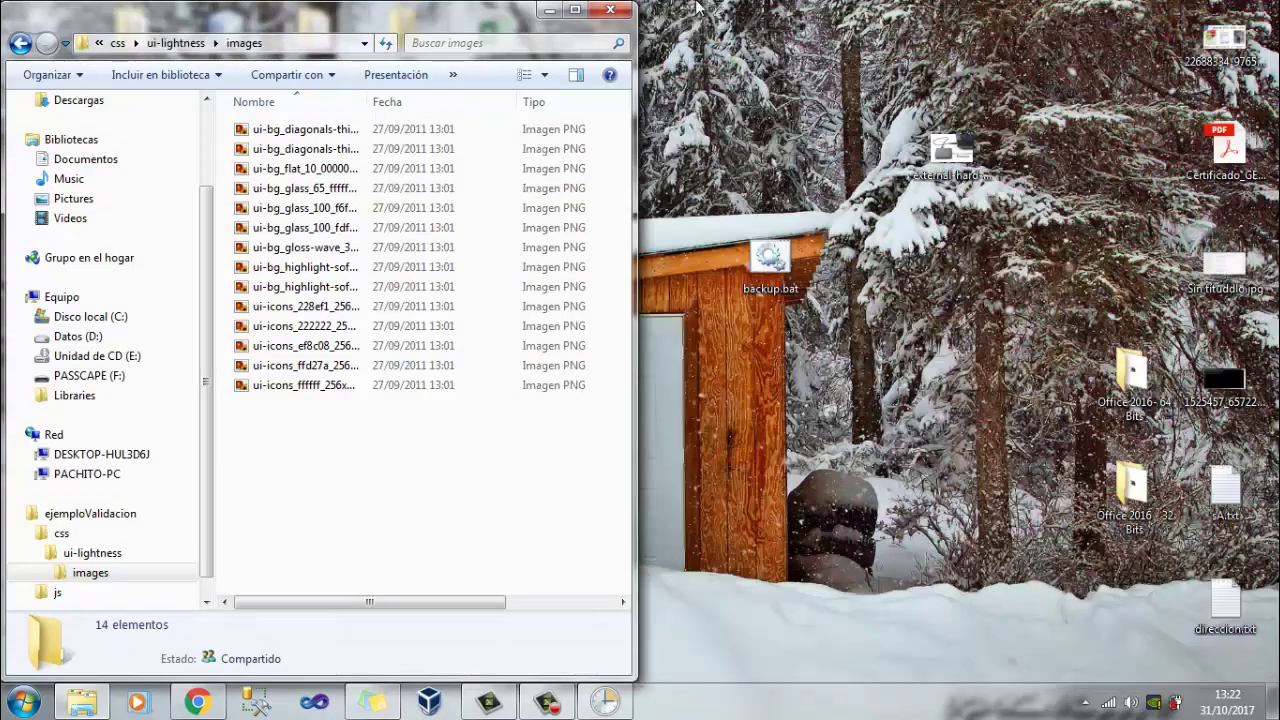
{"action": "left_click", "coordinate": [610, 14]}
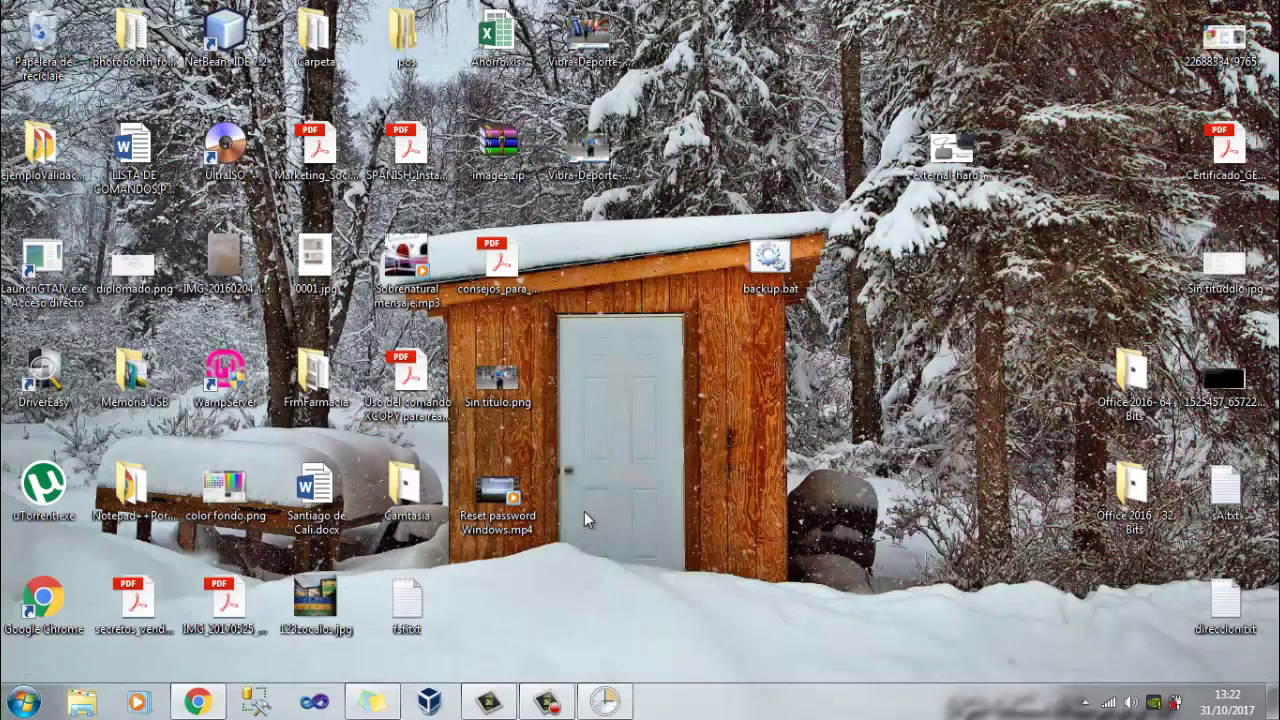
{"action": "mouse_move", "coordinate": [622, 700]}
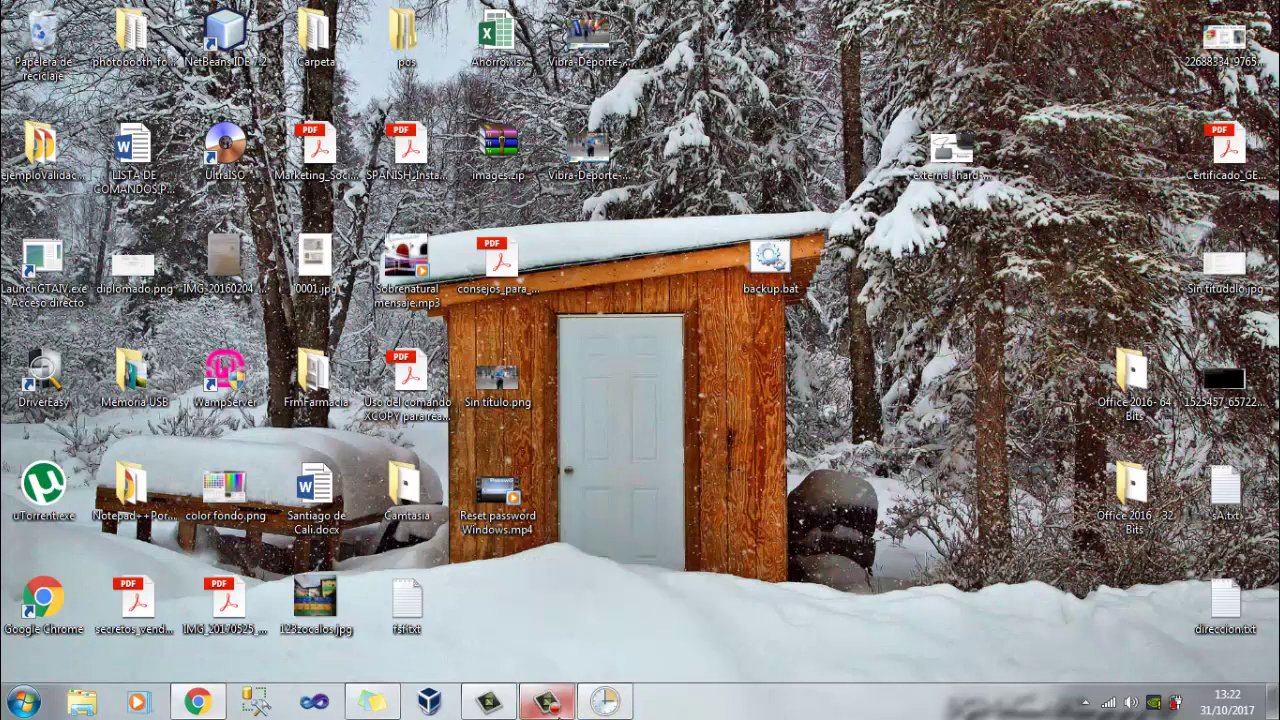
{"action": "left_click", "coordinate": [546, 704]}
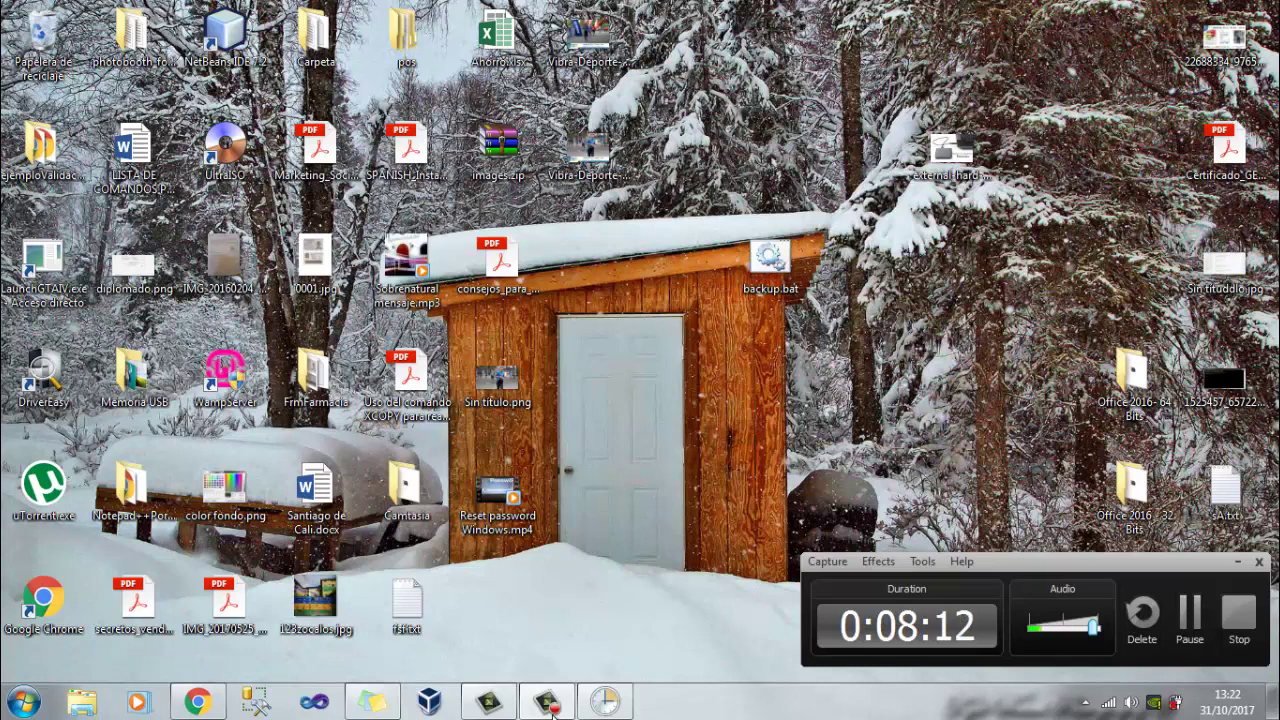
{"action": "left_click", "coordinate": [600, 706]}
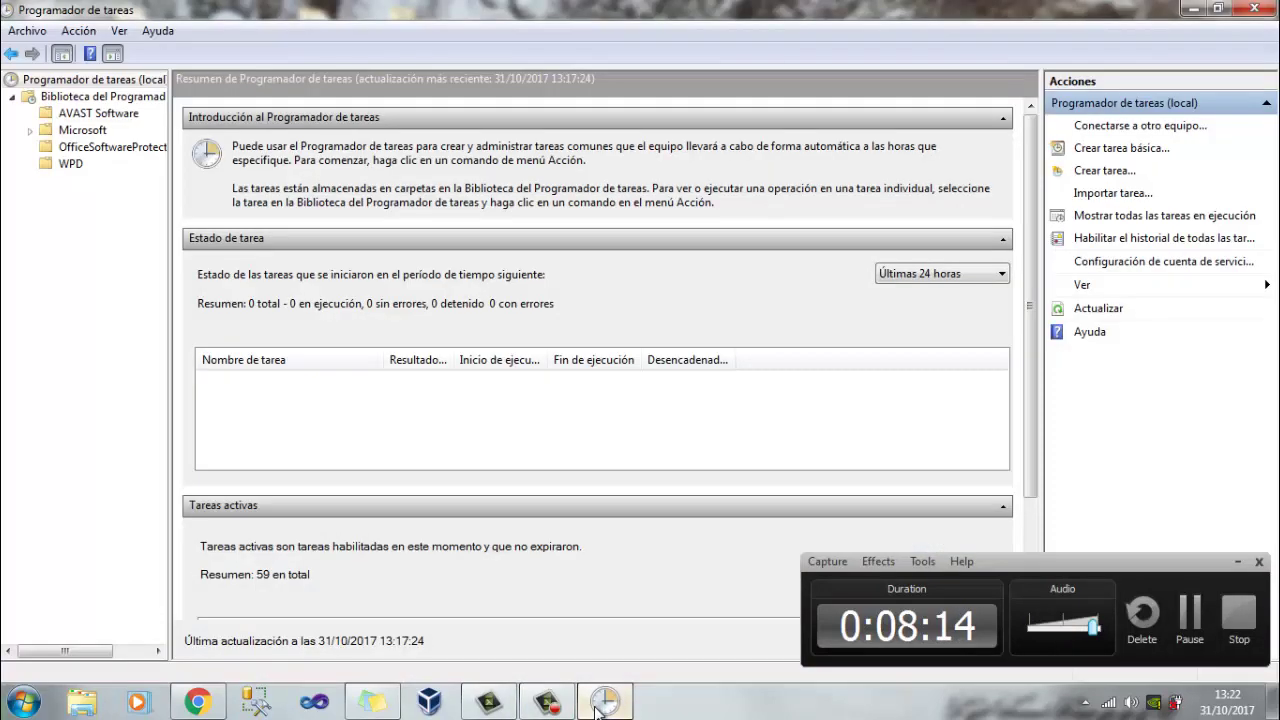